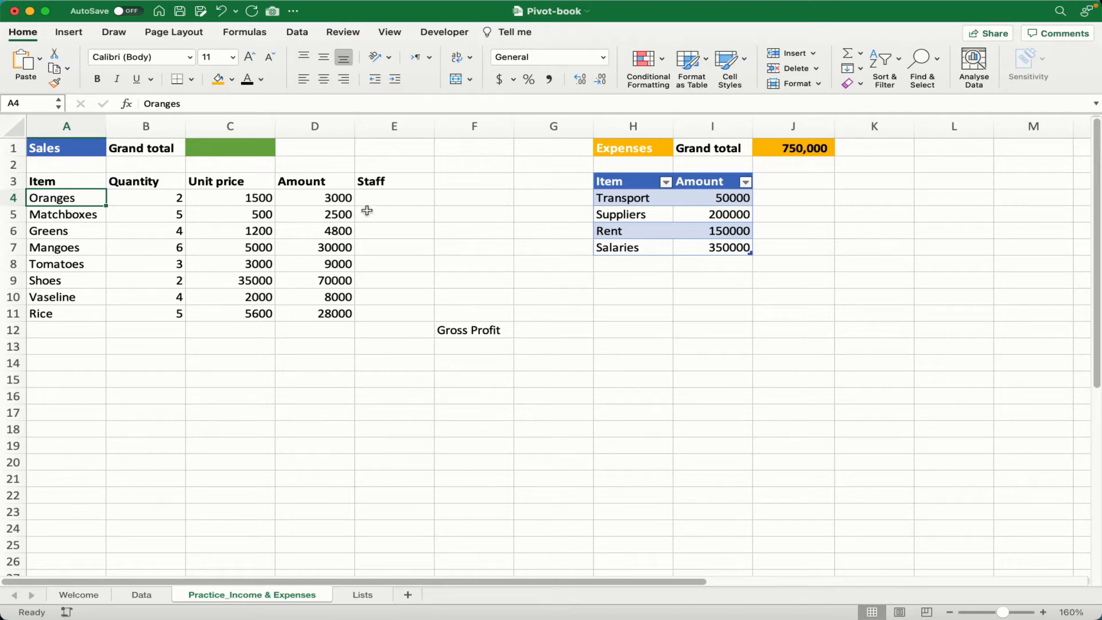
Clear the existing amounts in D4:D11 and calculate the Oranges amount in D4 with the formula =B4*C4
left_click(295, 375)
left_click(306, 200)
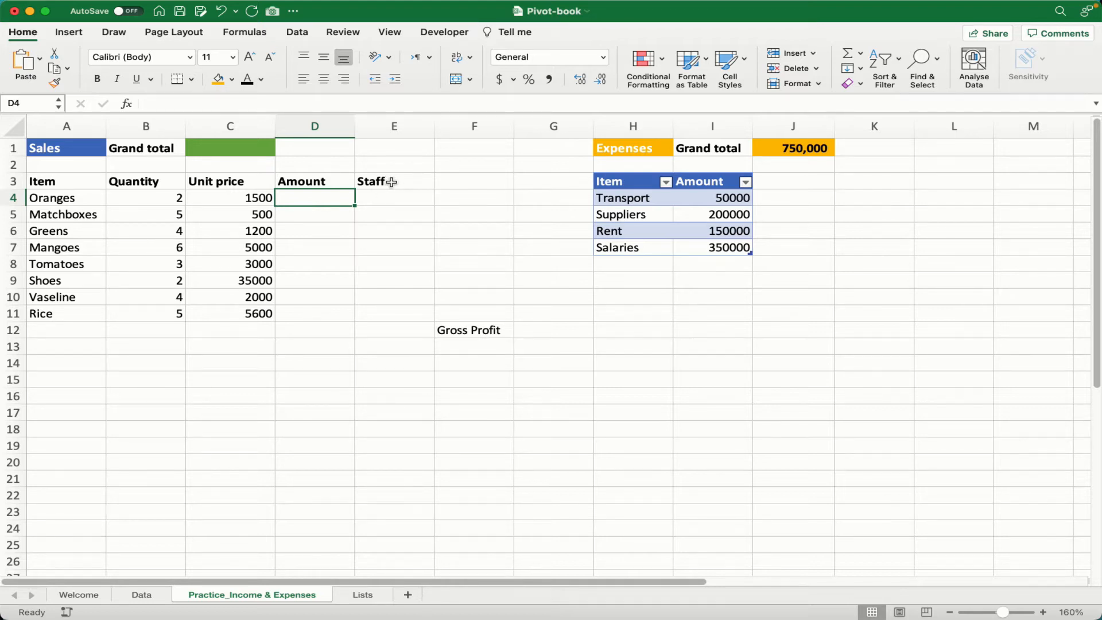
left_click(319, 200)
type("=")
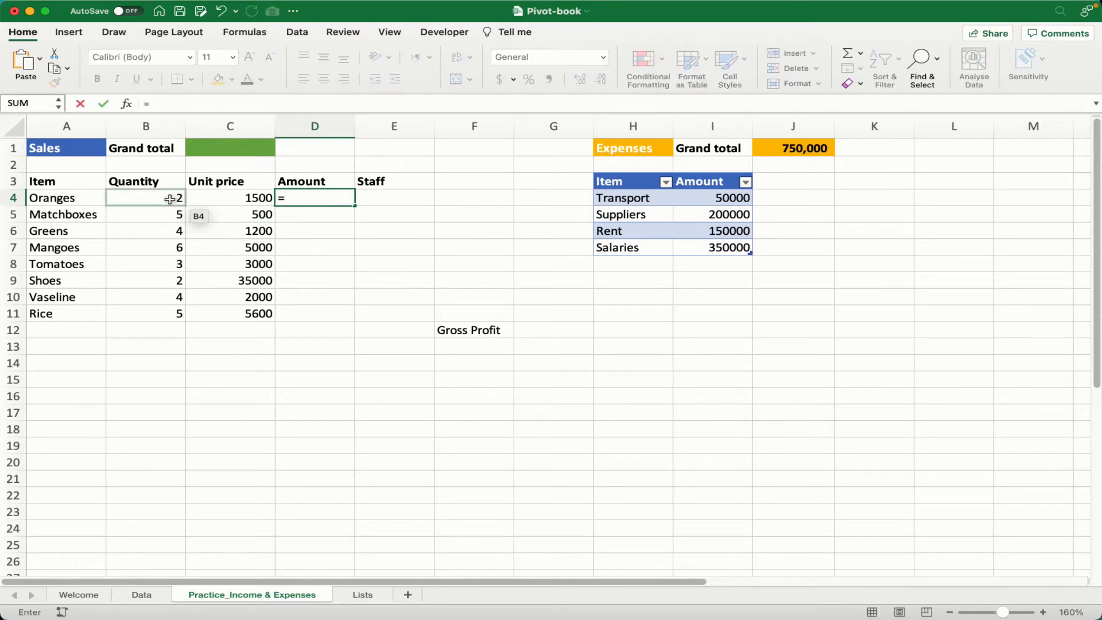
left_click(169, 200)
type("*")
left_click(235, 204)
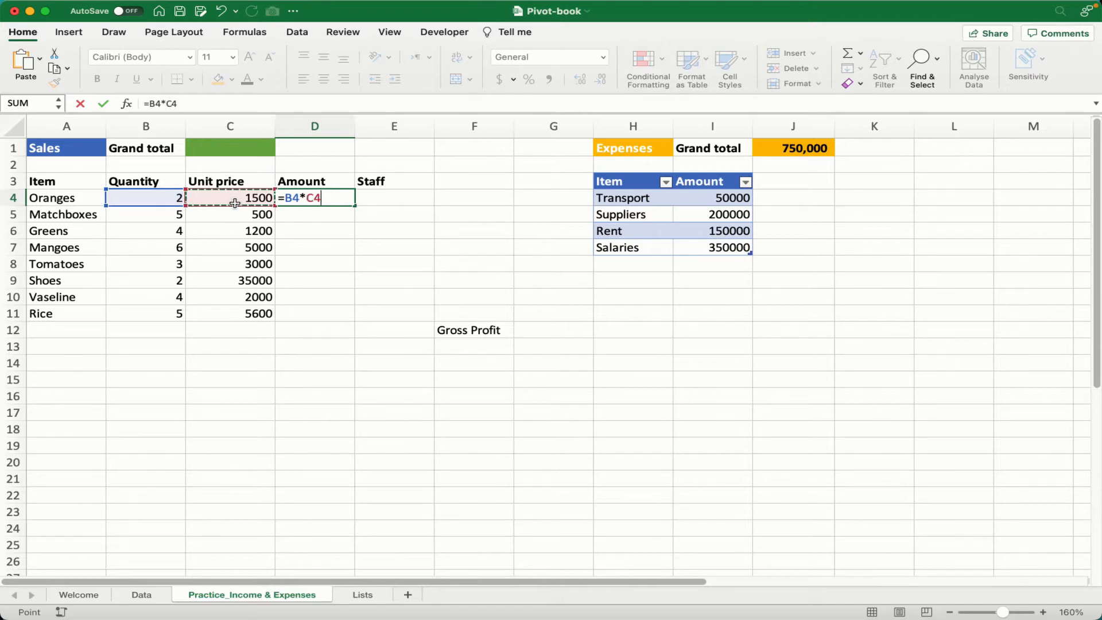
key("Return")
Fill the quantity-times-price formula from D4 down the Amount column to D11
left_click(316, 193)
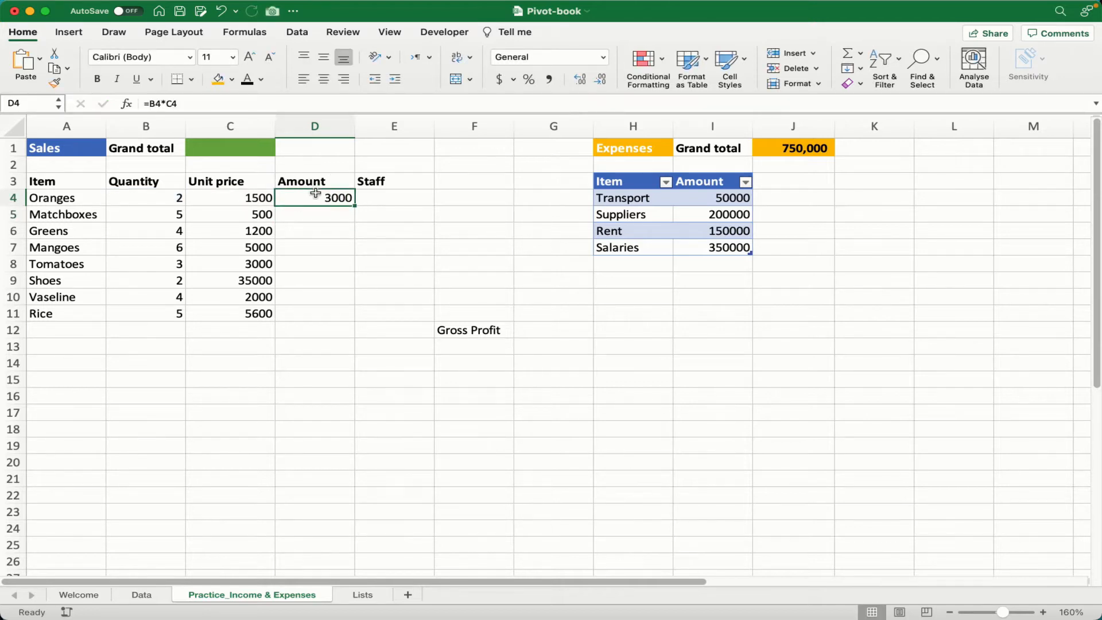
left_click_drag(355, 206, 356, 316)
left_click(317, 359)
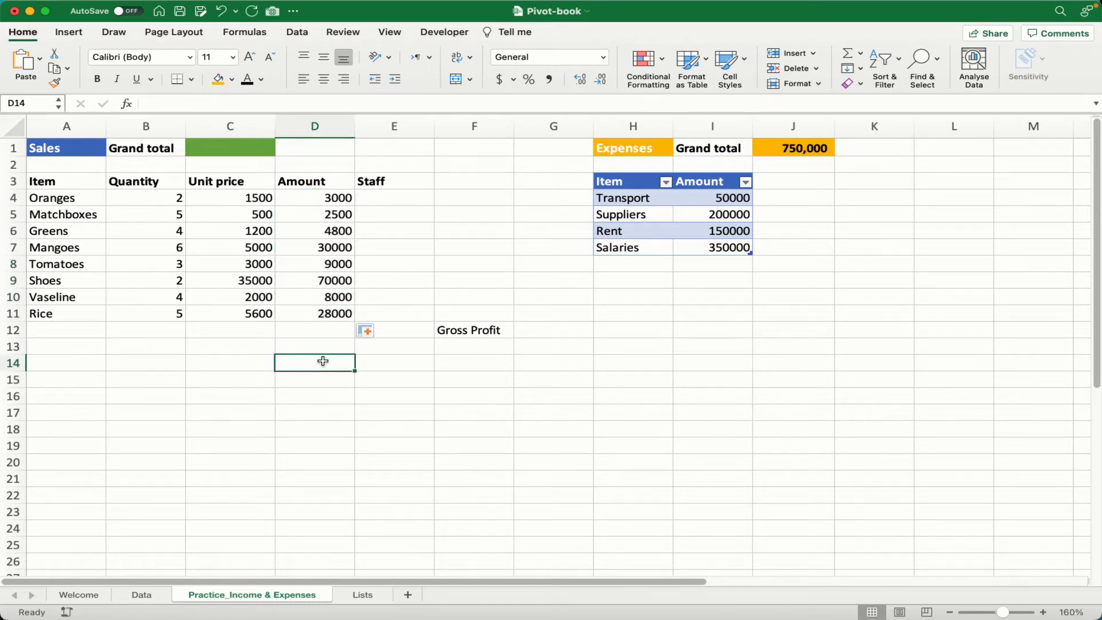
left_click(308, 325)
type("=")
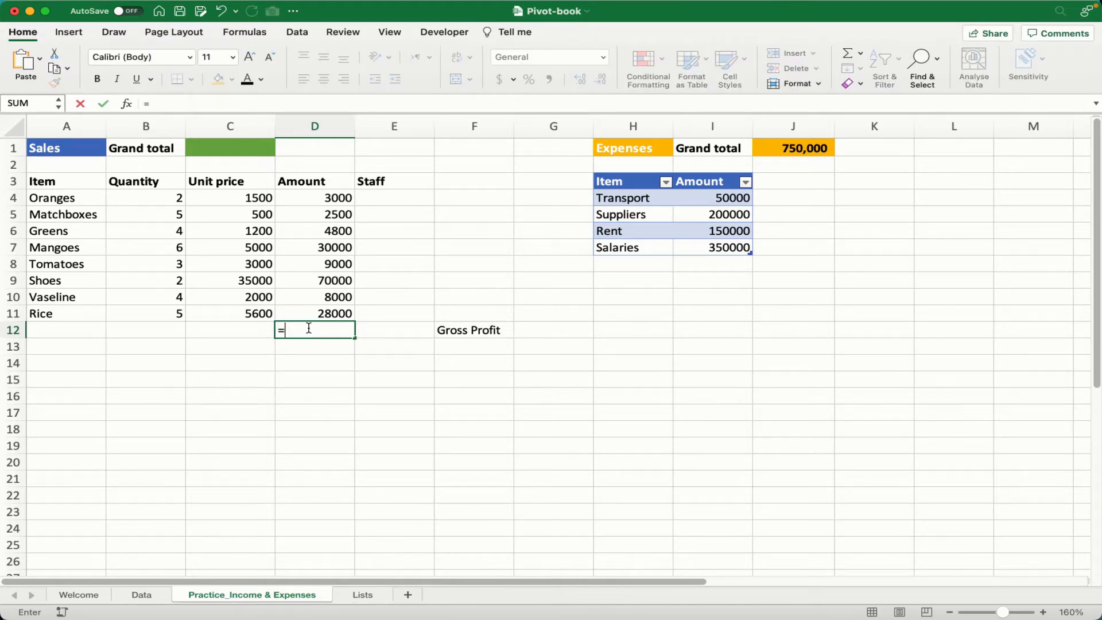
type("sum")
key("BackSpace")
key("BackSpace")
key("BackSpace")
key("BackSpace")
key("alt+=")
key("Escape")
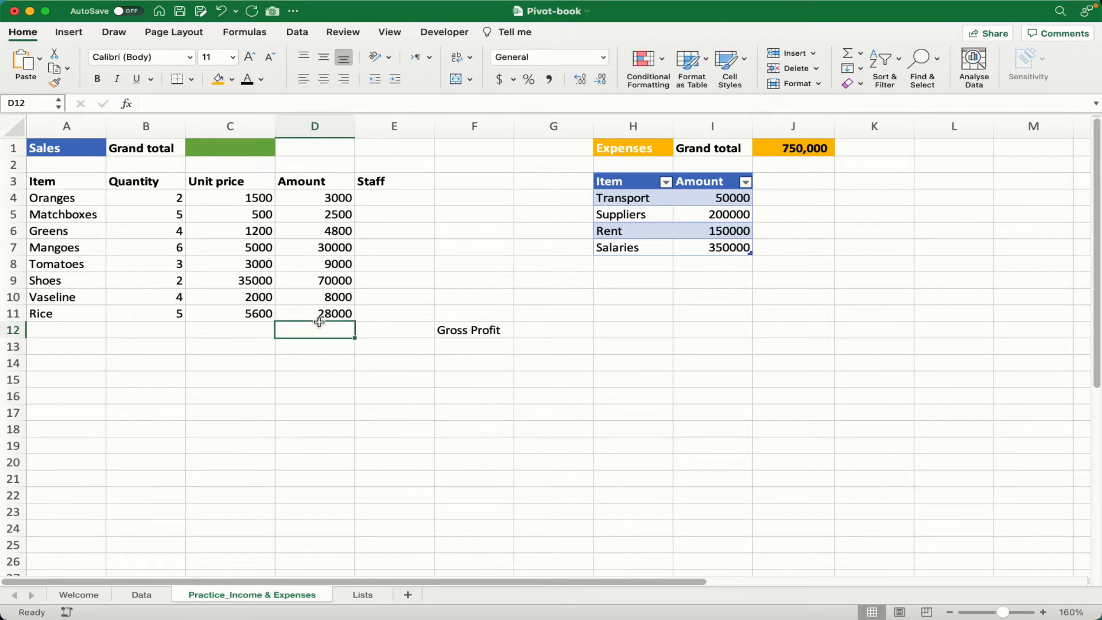
Clear the amount formulas in D4:D11 and delete the Gross Profit label in F12
left_click(179, 205)
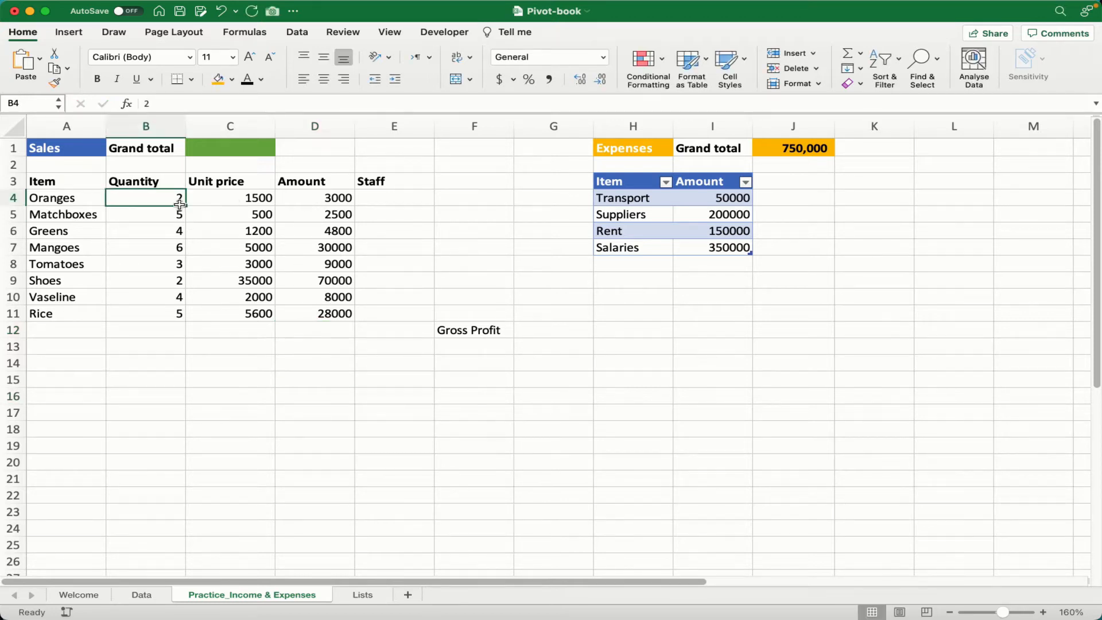
left_click(256, 253)
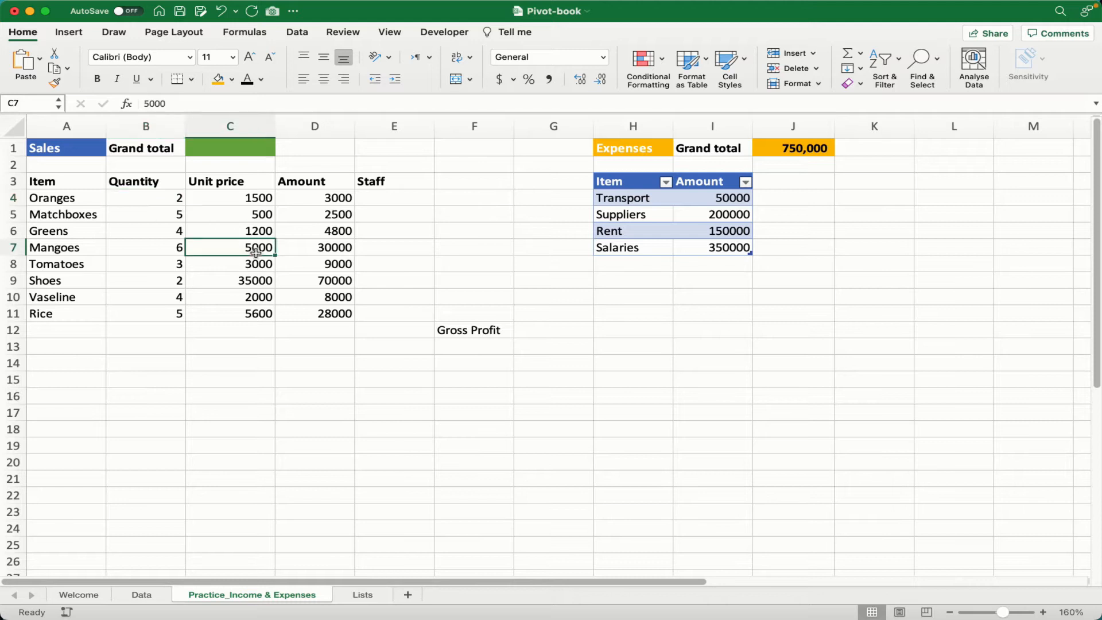
left_click(314, 202)
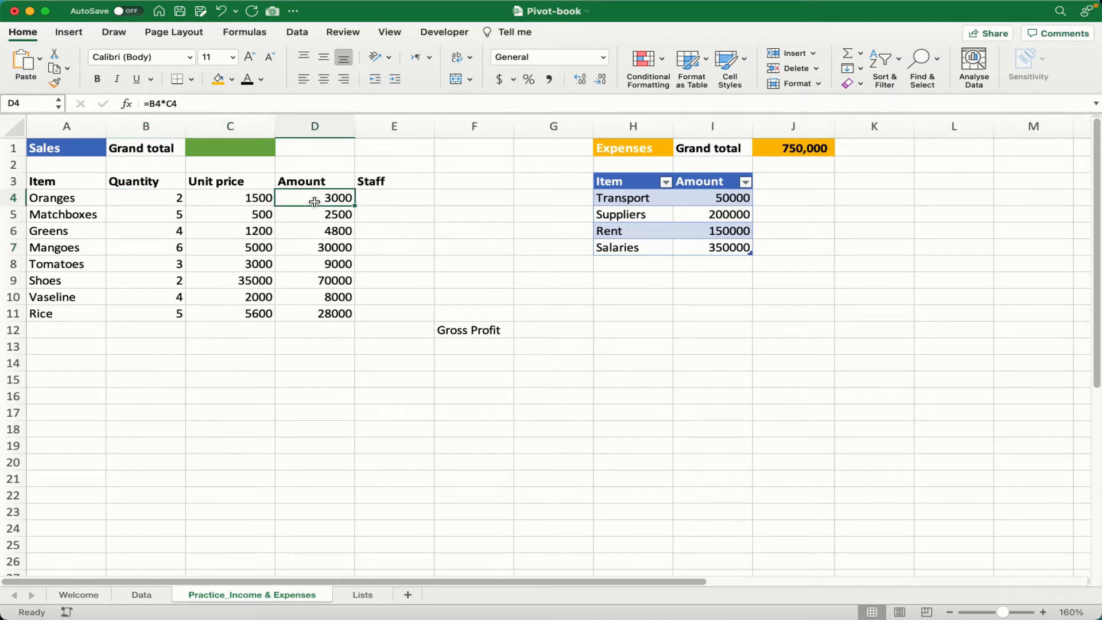
key("ctrl+shift+Down")
key("Delete")
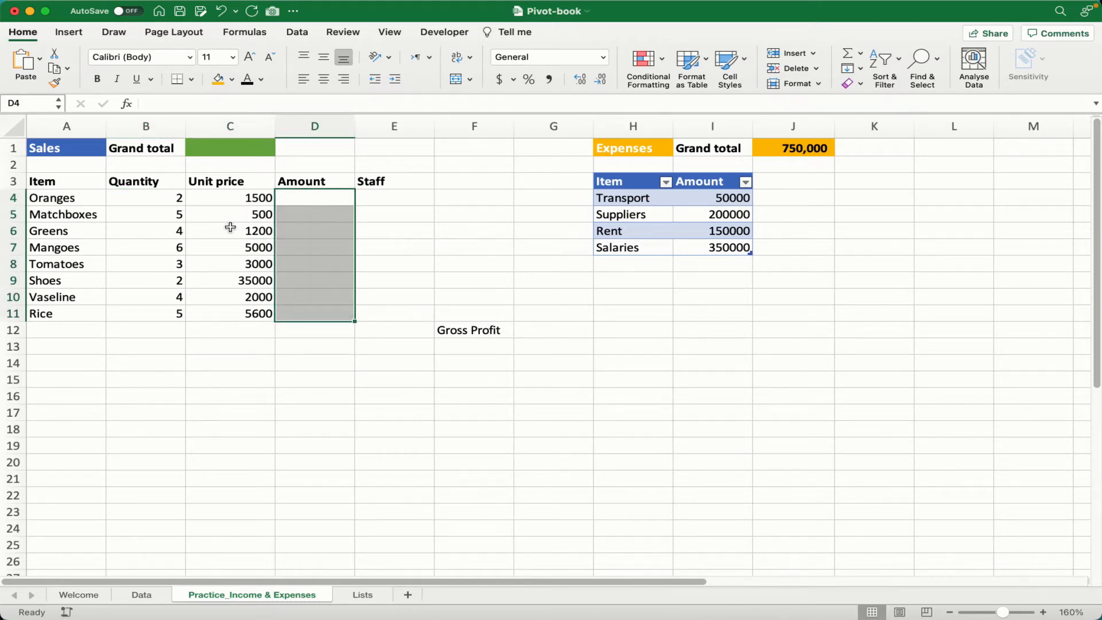
left_click(230, 228)
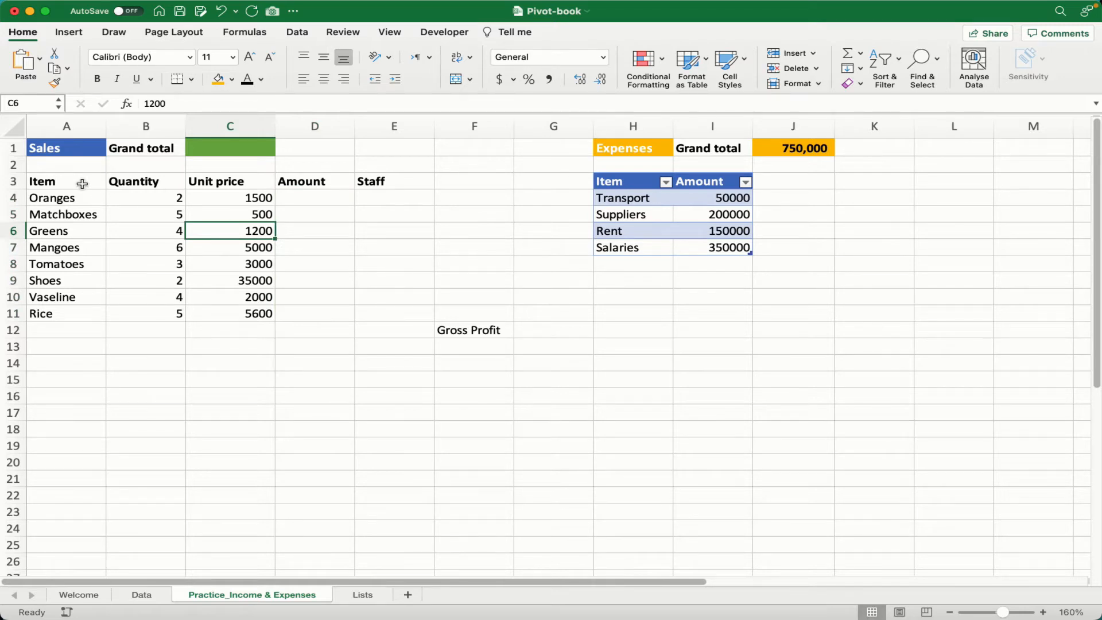
left_click(456, 330)
key("Delete")
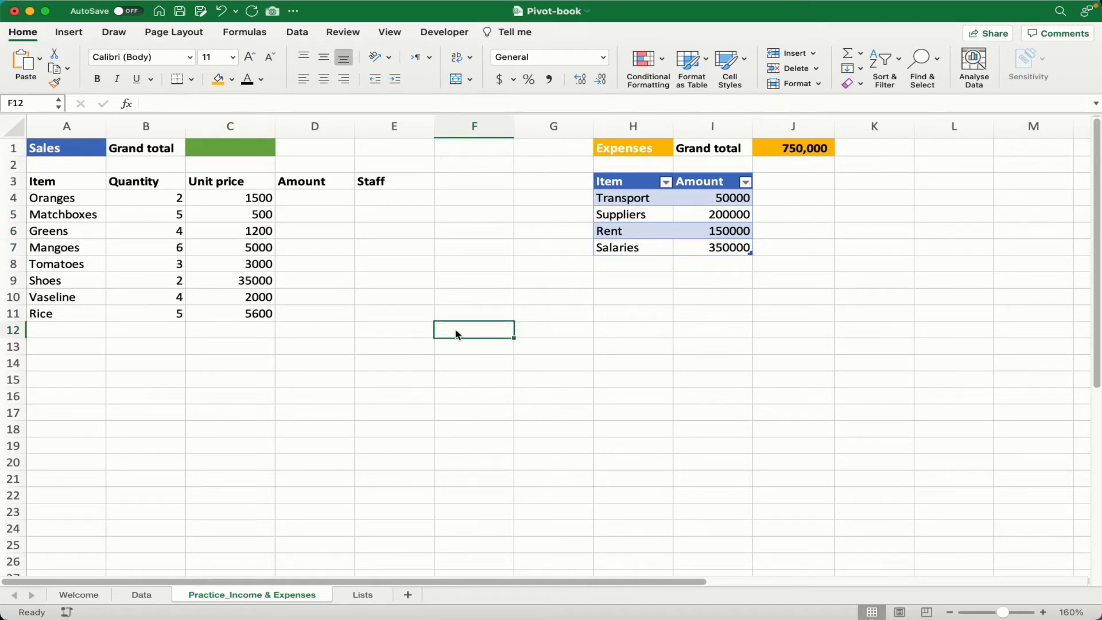
Convert the sales data in A3:E11 into a table with headers, keeping the default style
left_click(220, 198)
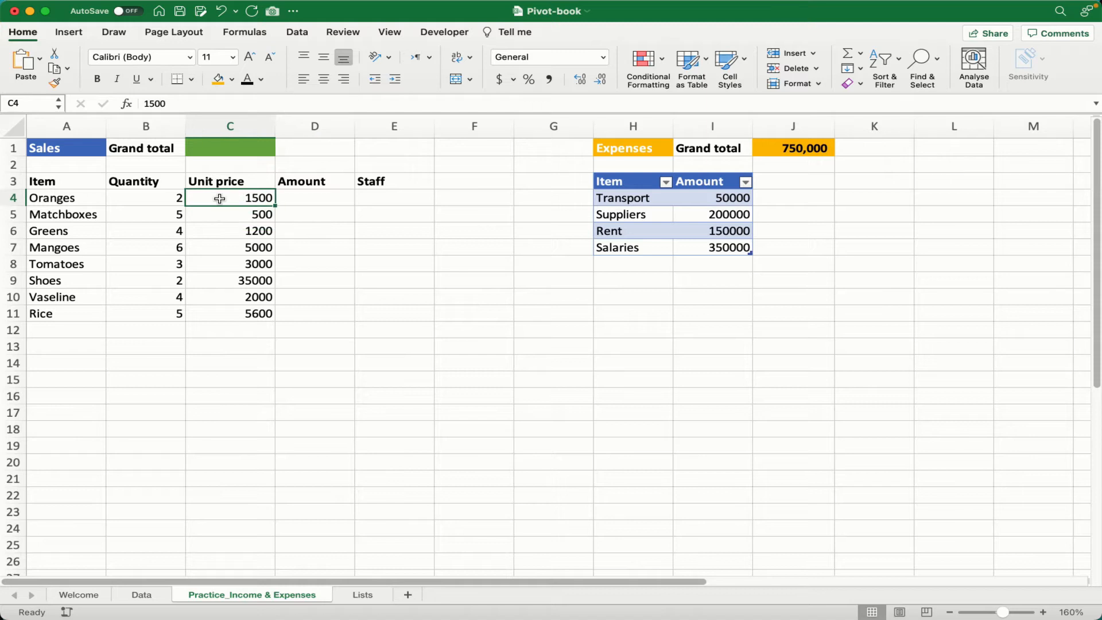
key("super+t")
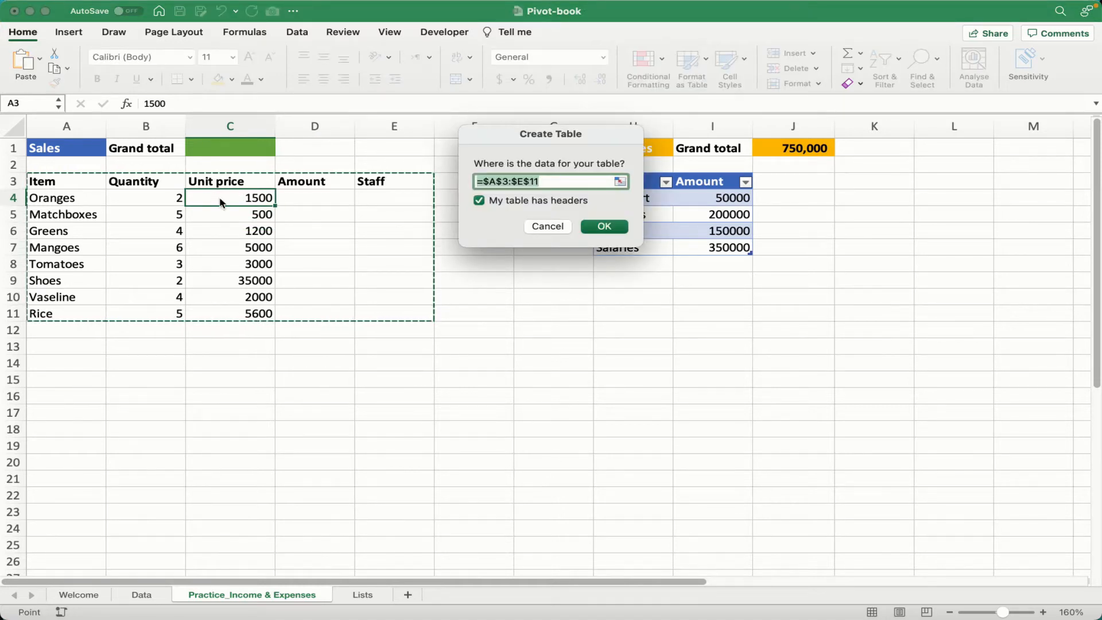
key("Return")
left_click(254, 257)
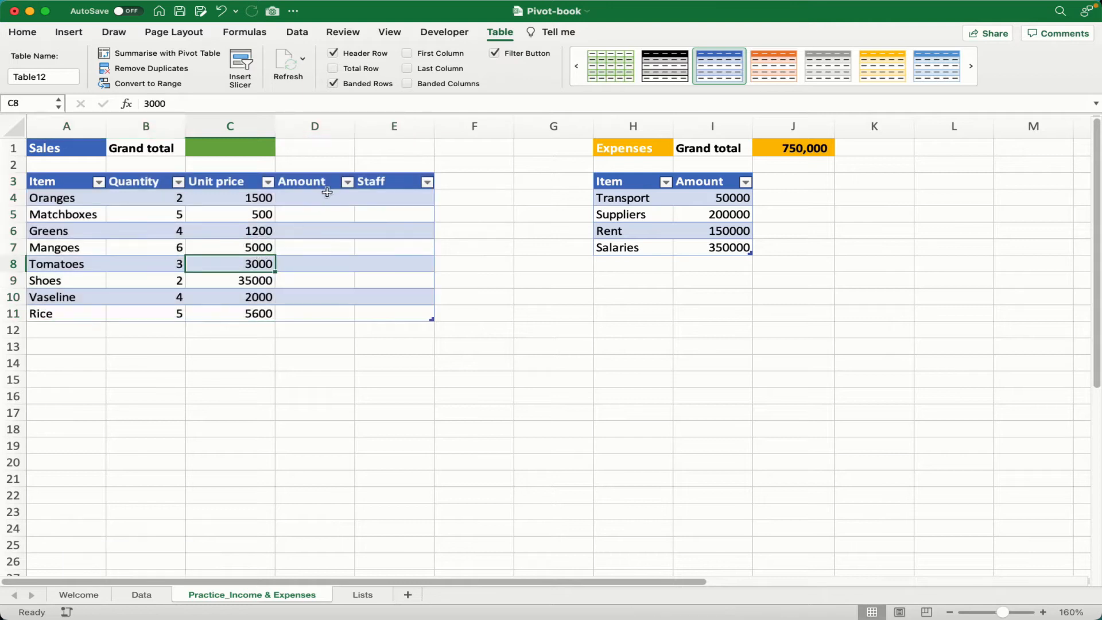
left_click(311, 250)
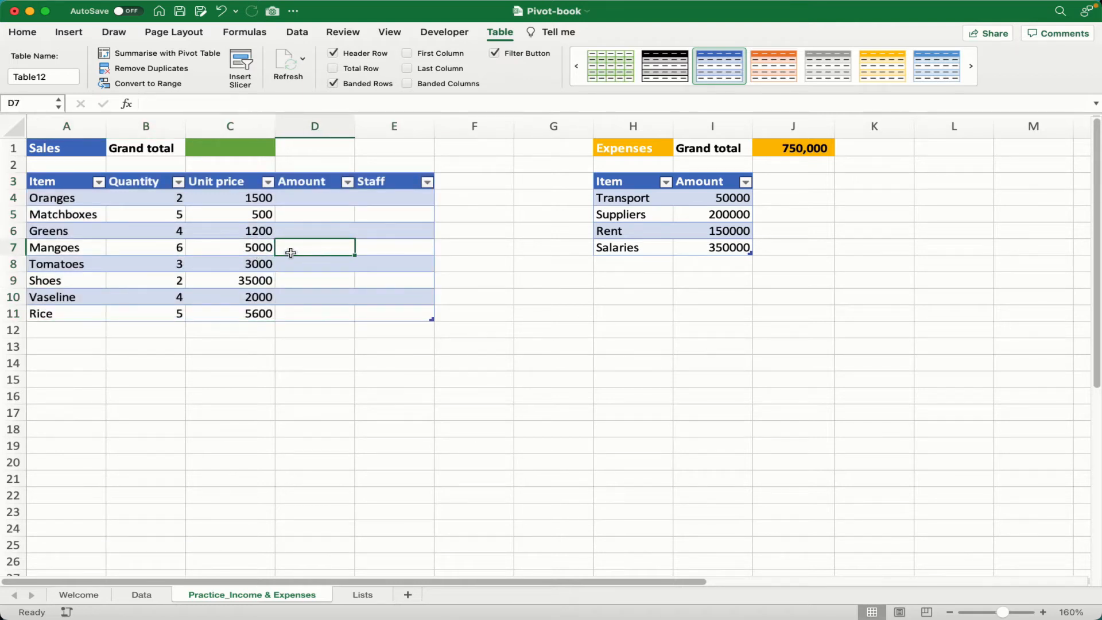
left_click(775, 90)
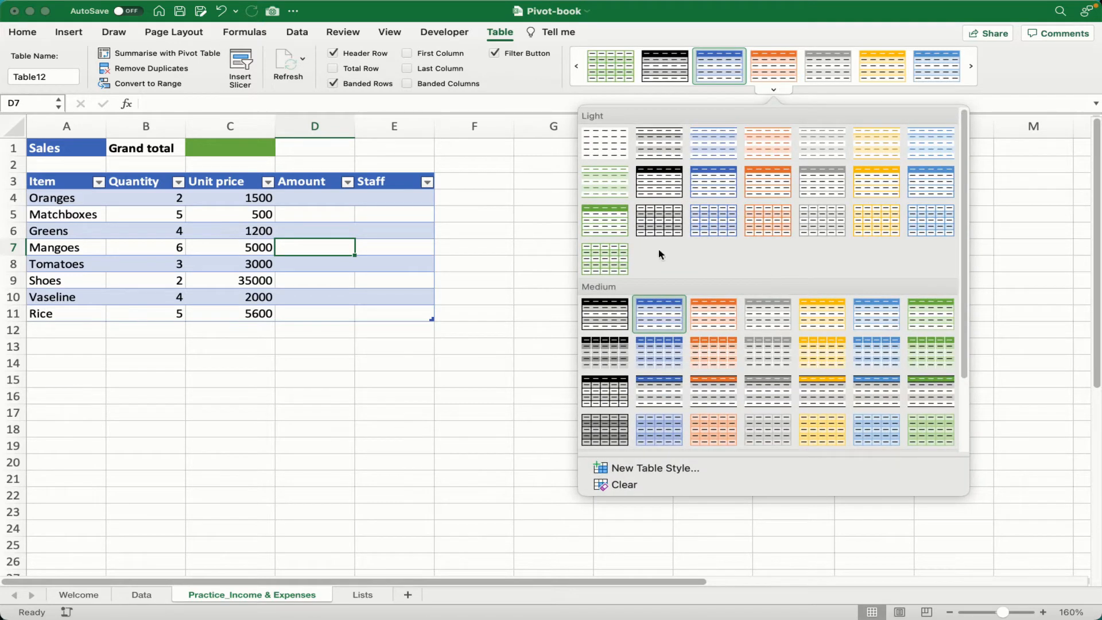
left_click(481, 475)
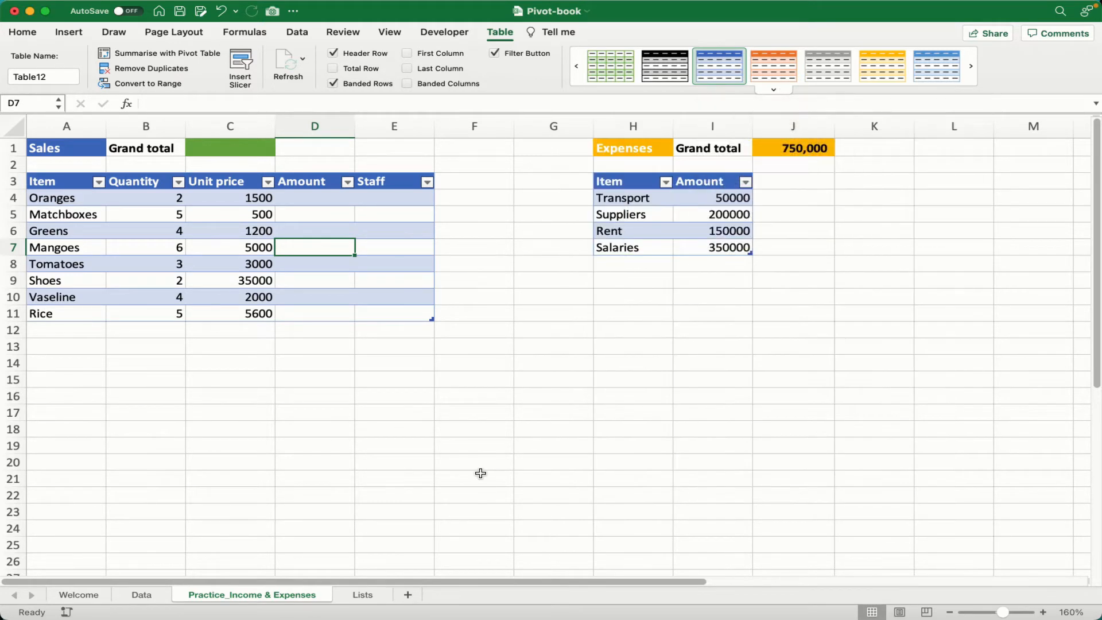
left_click(326, 199)
type("=")
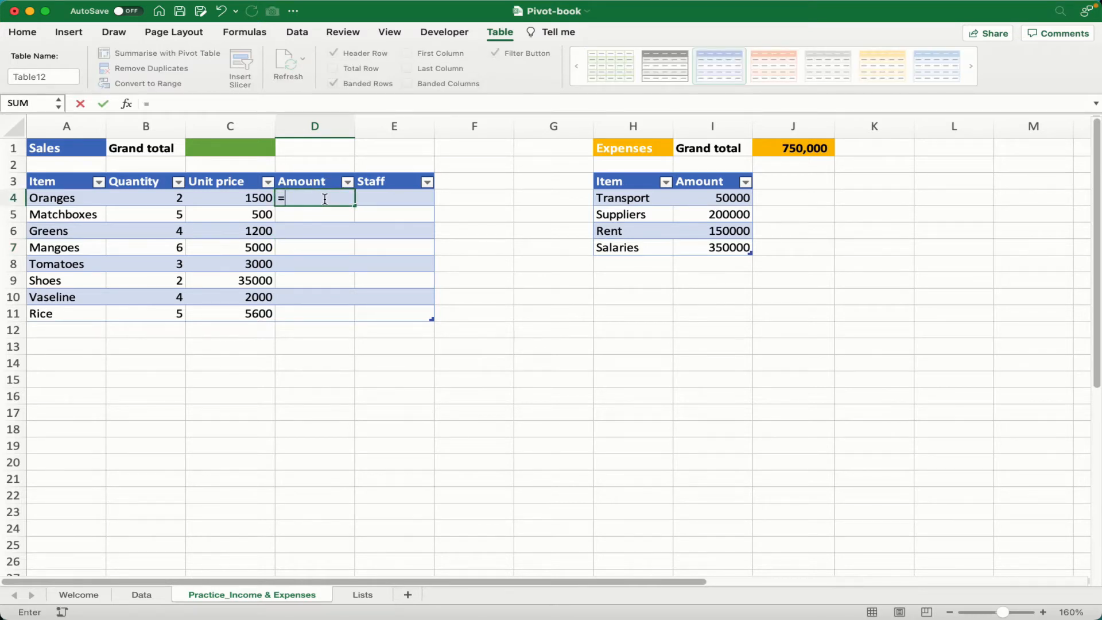
left_click(166, 197)
type("*")
left_click(216, 198)
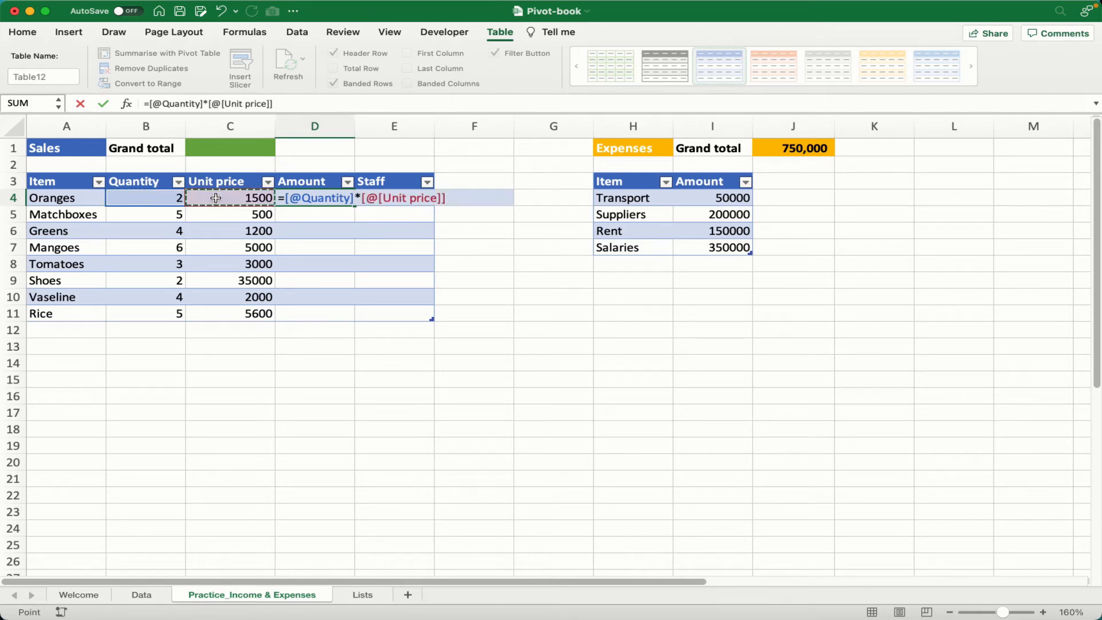
key("Return")
left_click(246, 313)
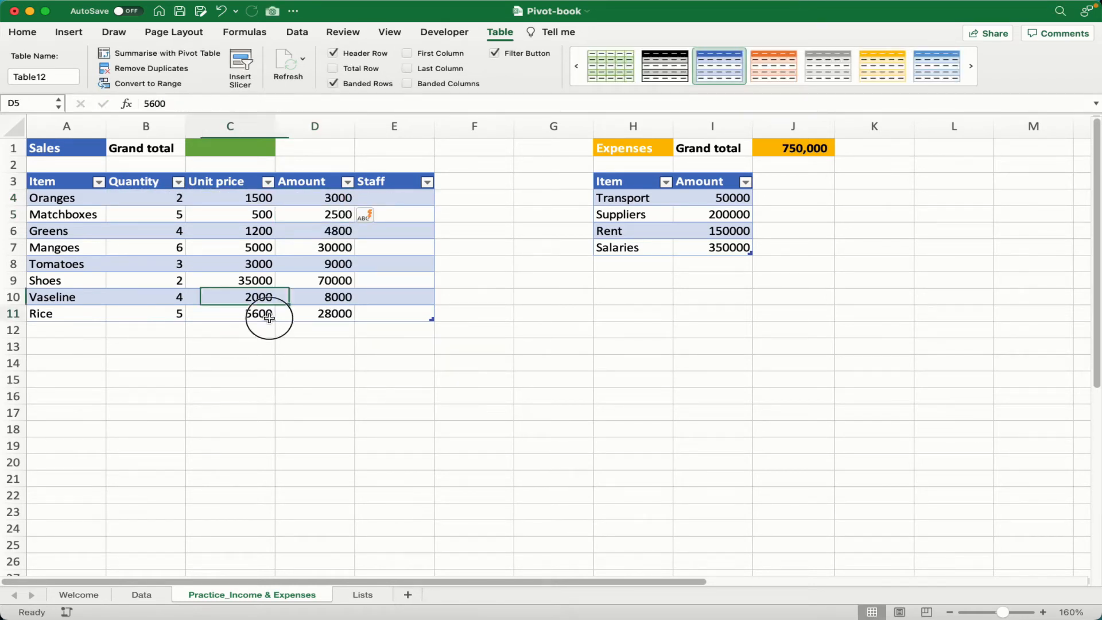
left_click(324, 200)
left_click_drag(323, 199, 319, 315)
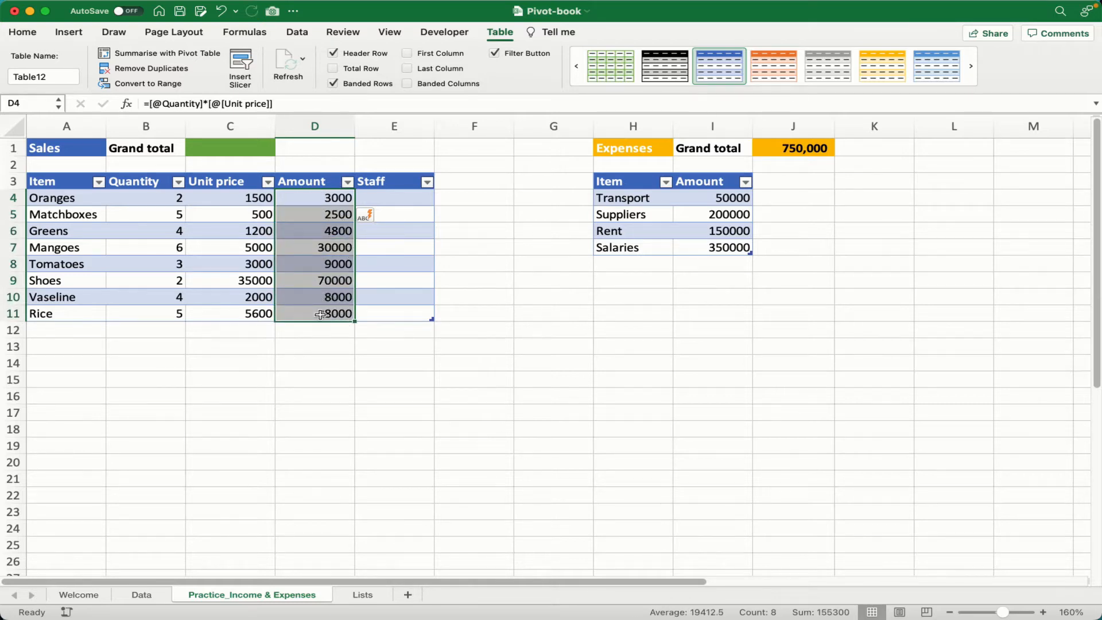
Add a sales row in row 12 for Ties with quantity 3 and unit price 45000
left_click(80, 330)
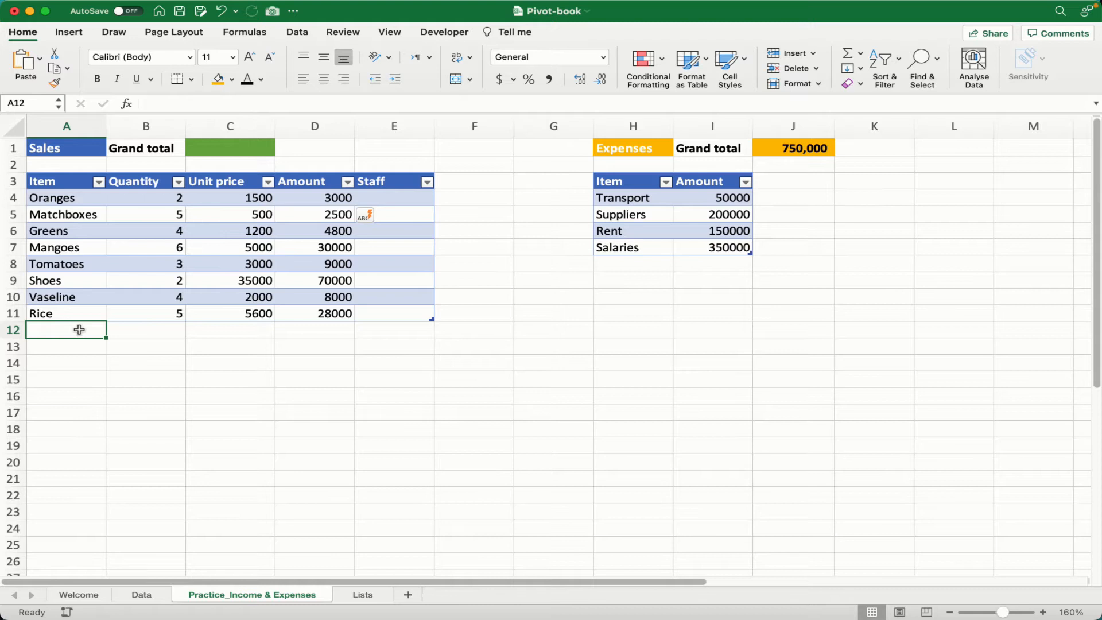
type("T")
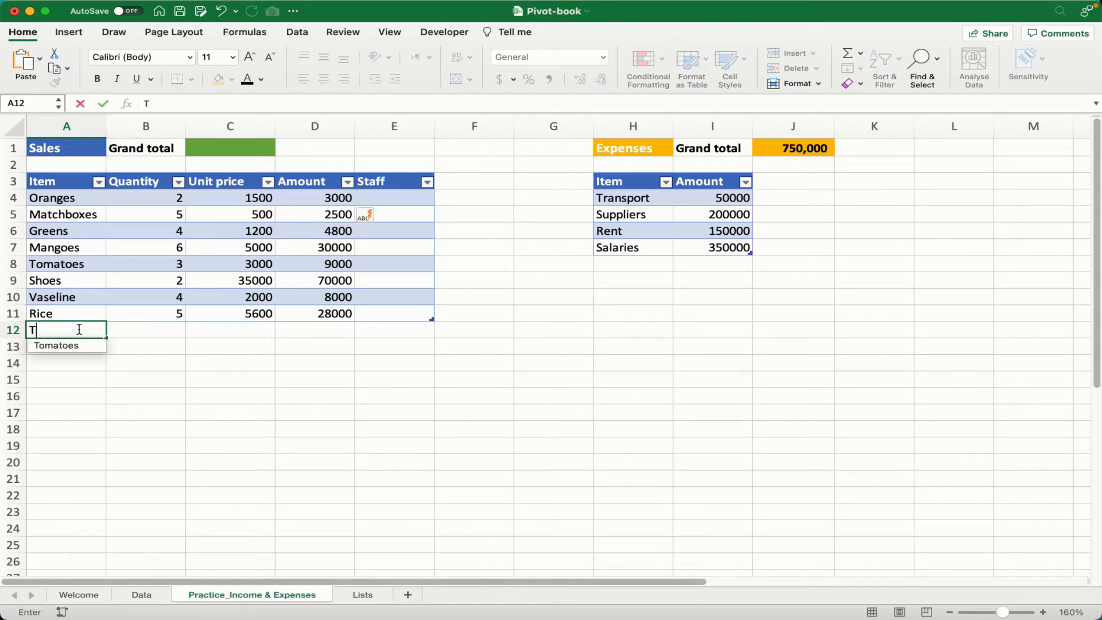
type("ies")
key("Tab")
type("3")
key("Tab")
type("45000")
key("Tab")
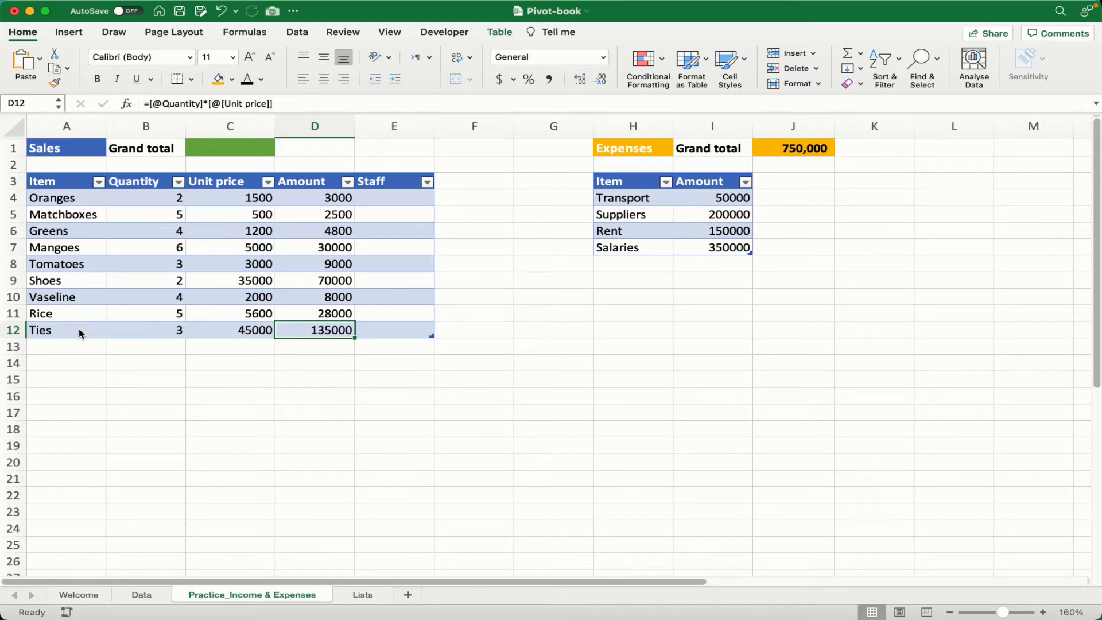
left_click(372, 357)
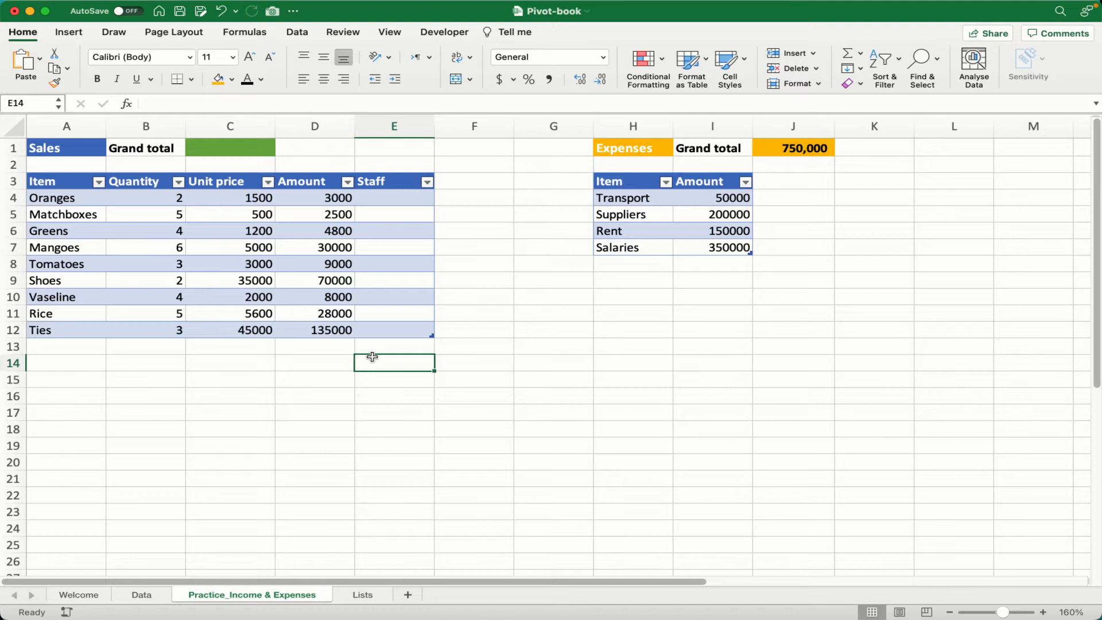
left_click(322, 352)
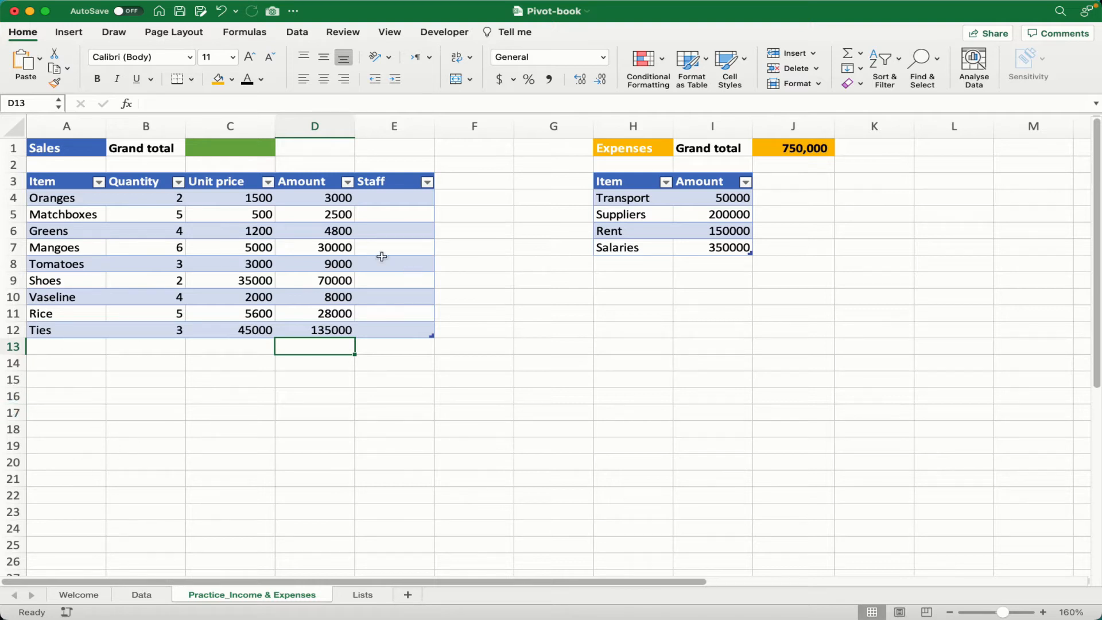
Calculate the sales grand total in C1 with =SUM(Table12[Amount]), using the sales table's Amount column
left_click(232, 150)
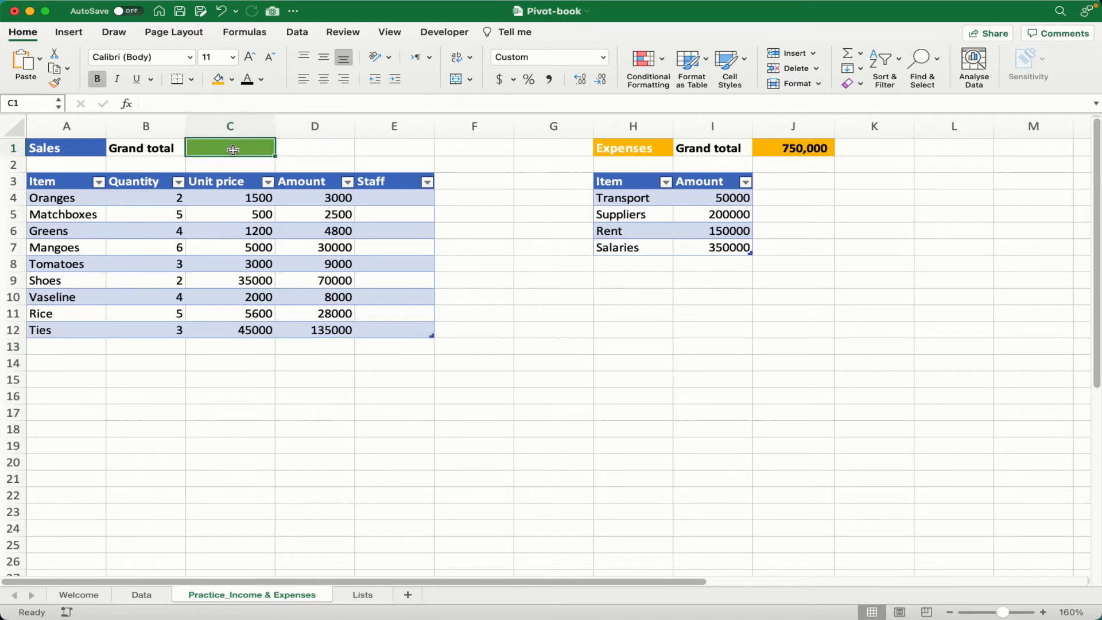
type("=")
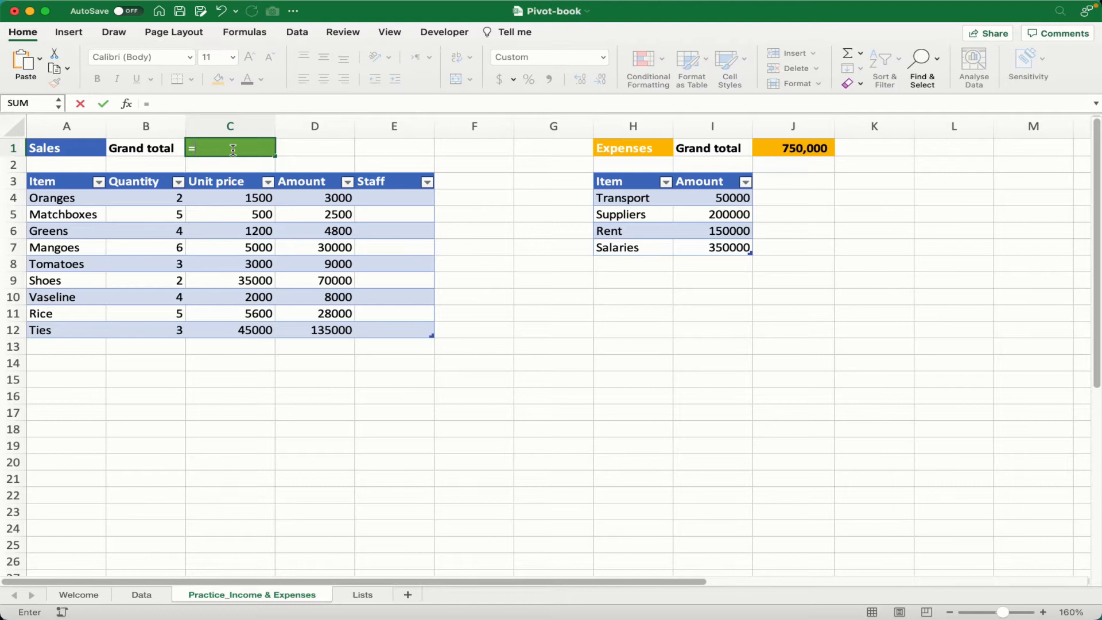
type("sum")
key("Tab")
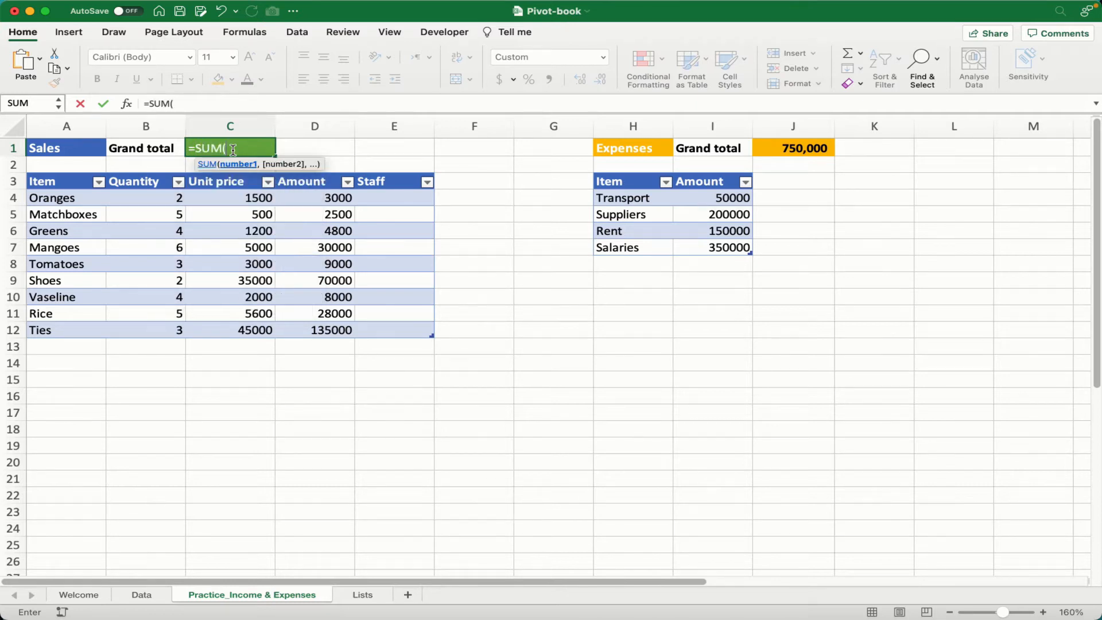
left_click(320, 176)
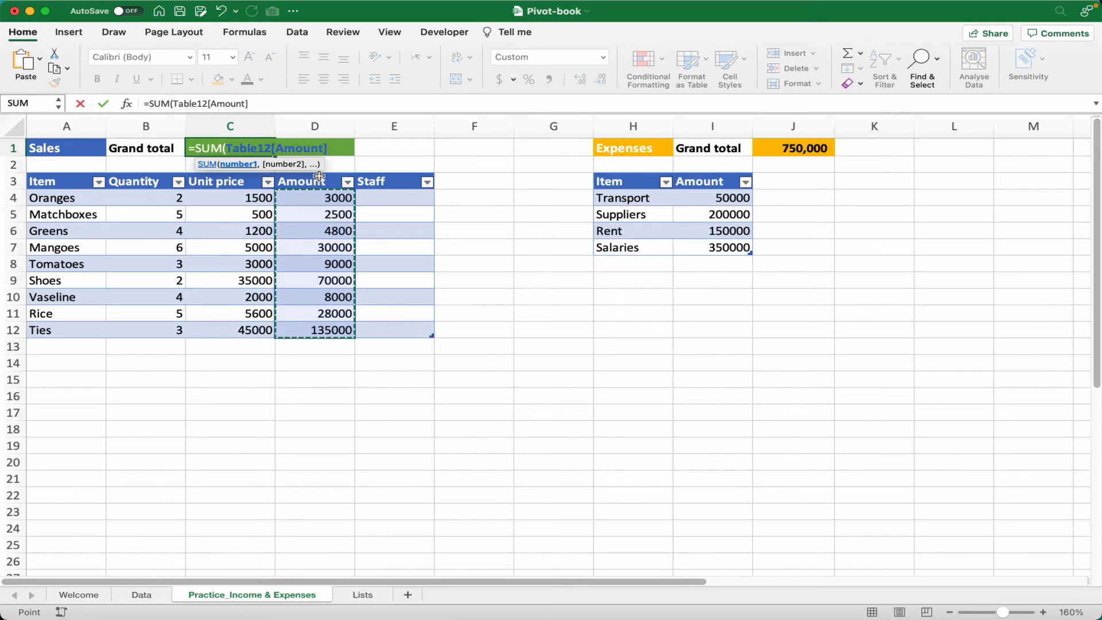
key("Return")
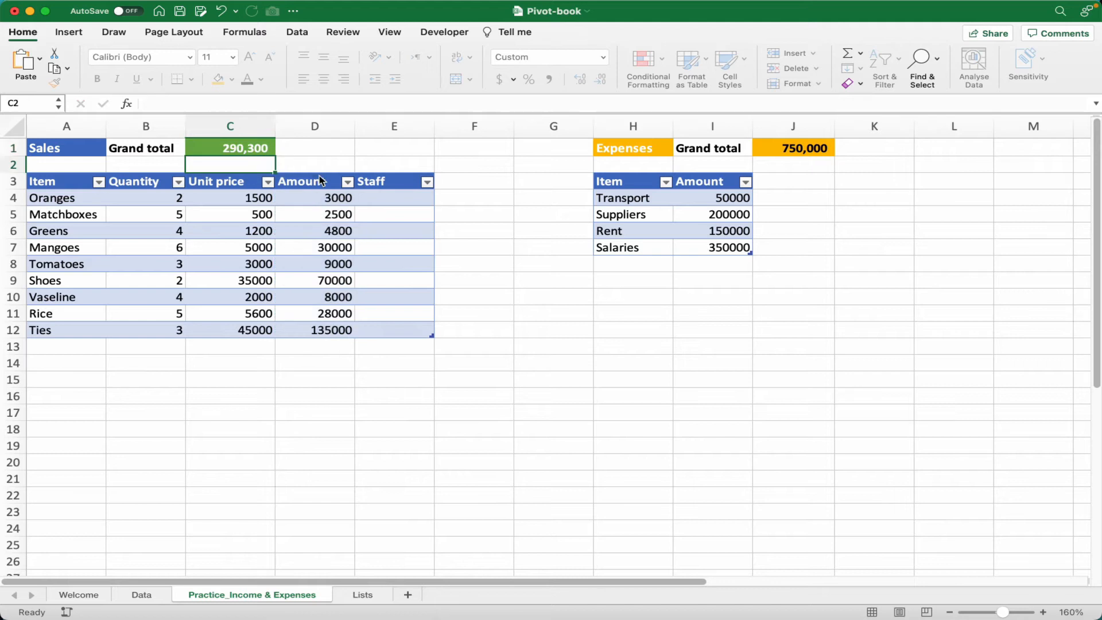
left_click(233, 153)
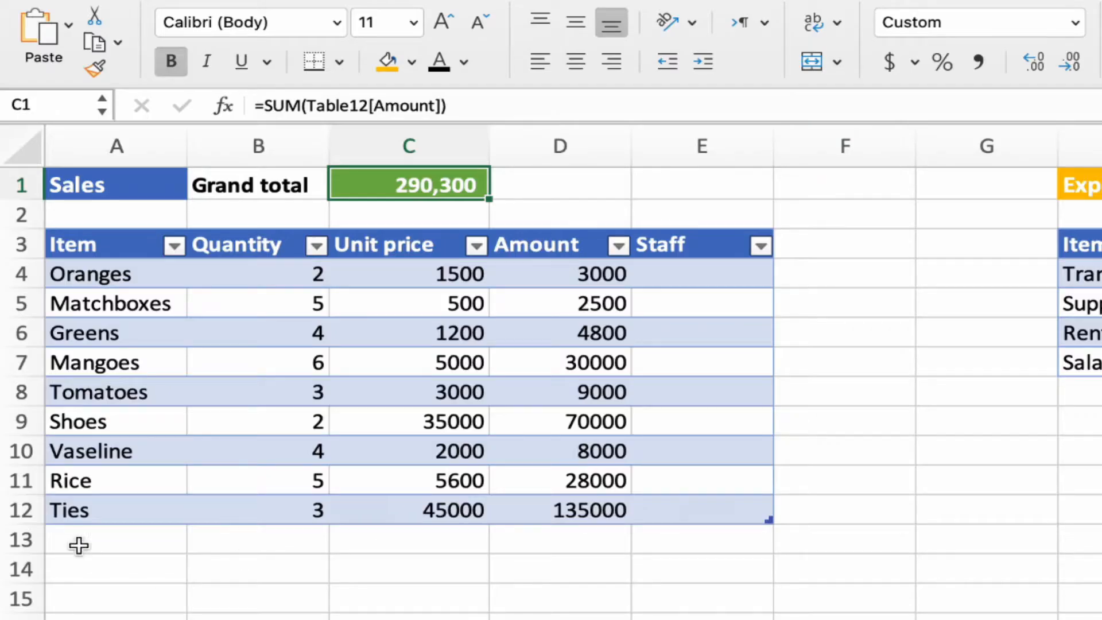
Add a sales row in row 13 for Buckets with quantity 4 and unit price 60000, and check the sales grand total
left_click(46, 349)
type("Buckets")
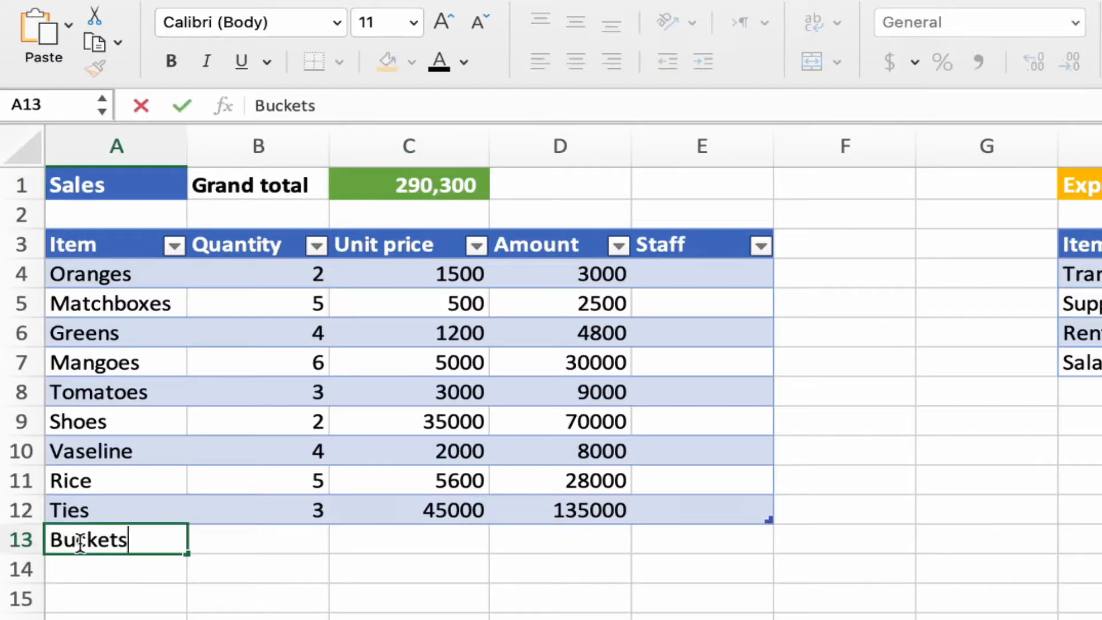
key("Tab")
type("4")
key("Tab")
type("60000")
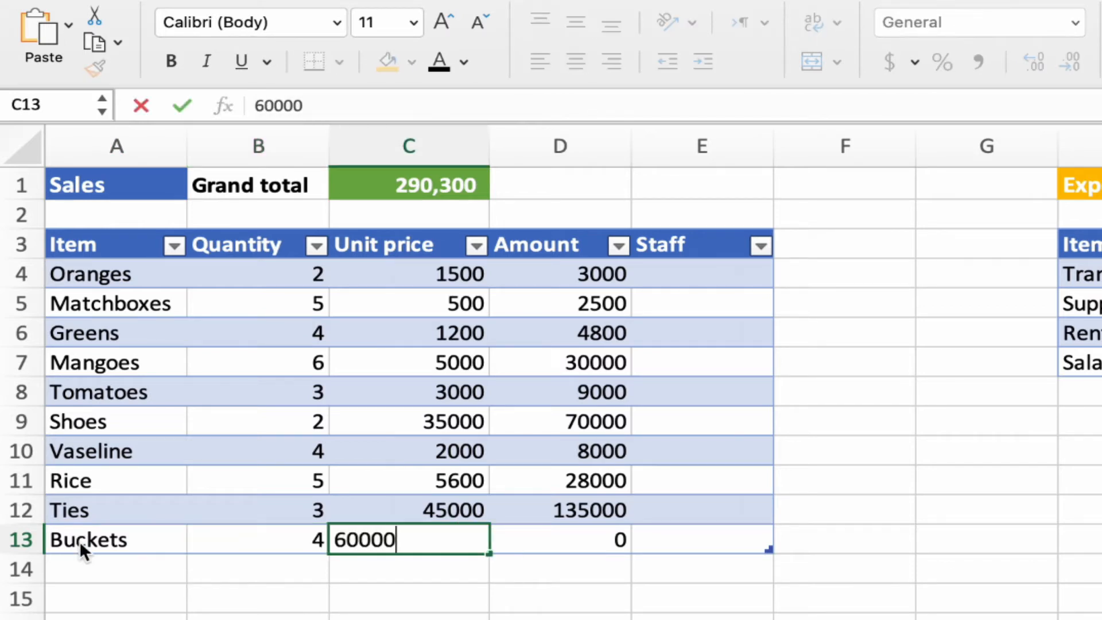
key("Tab")
left_click(546, 539)
left_click(418, 190)
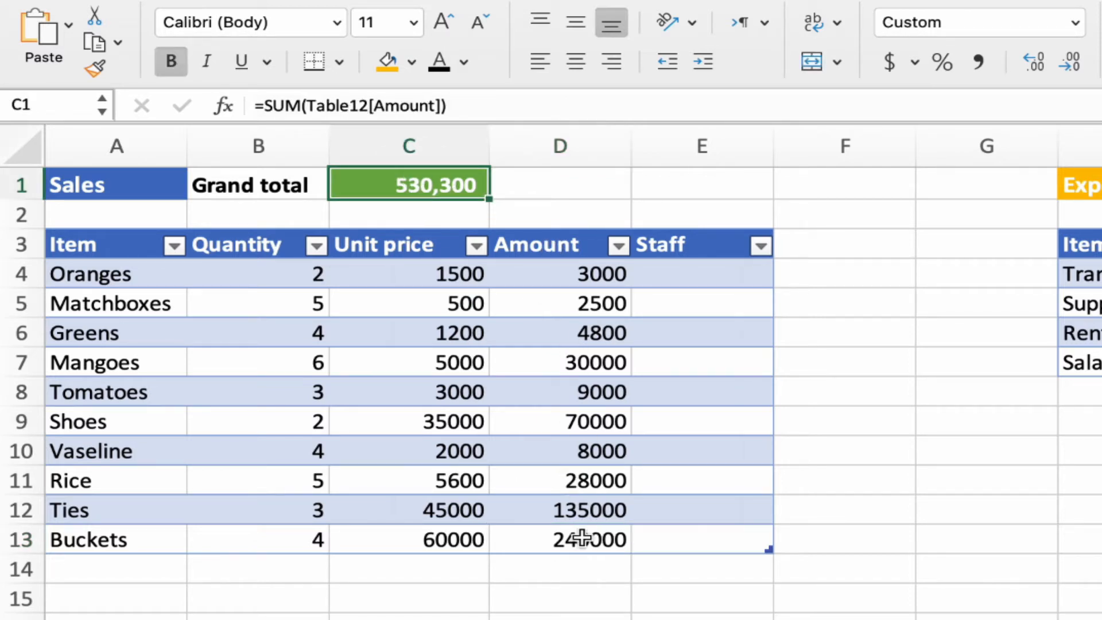
left_click(394, 185)
Add a Fuel expense of 35000 below Salaries and resize the expenses table to end at row 8, without a blank row
left_click(712, 214)
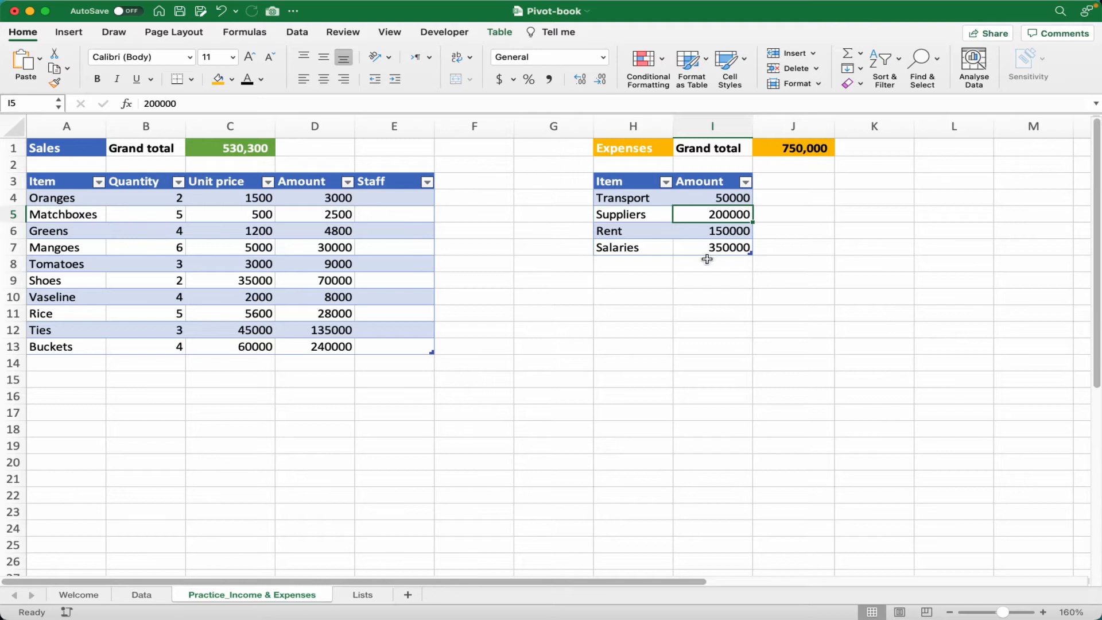
left_click(622, 264)
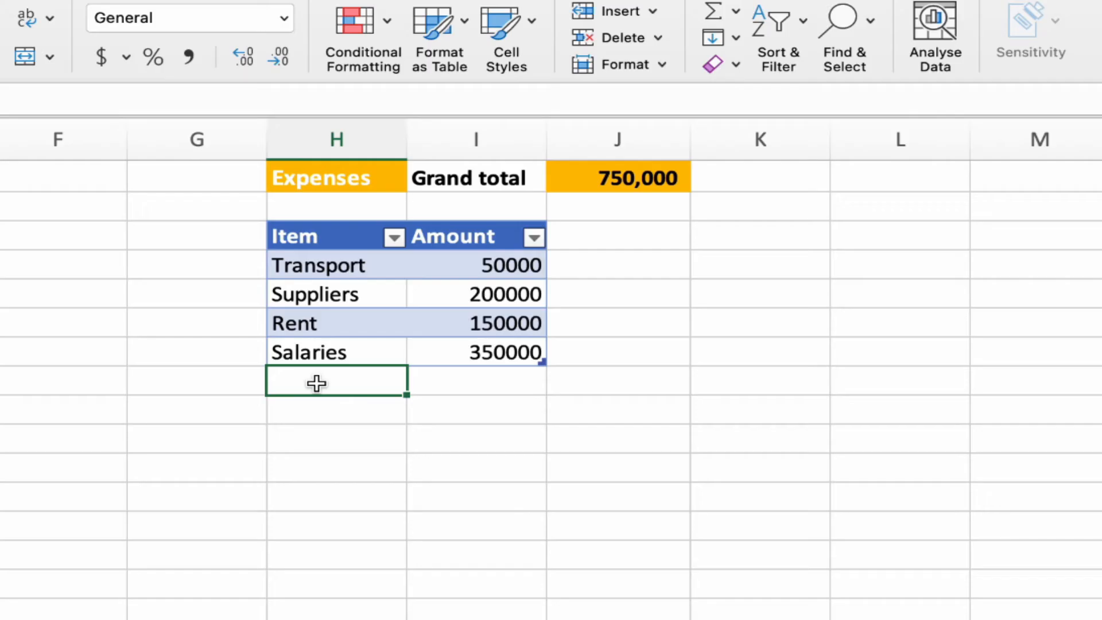
type("Fuel")
key("Tab")
type("35000")
key("Return")
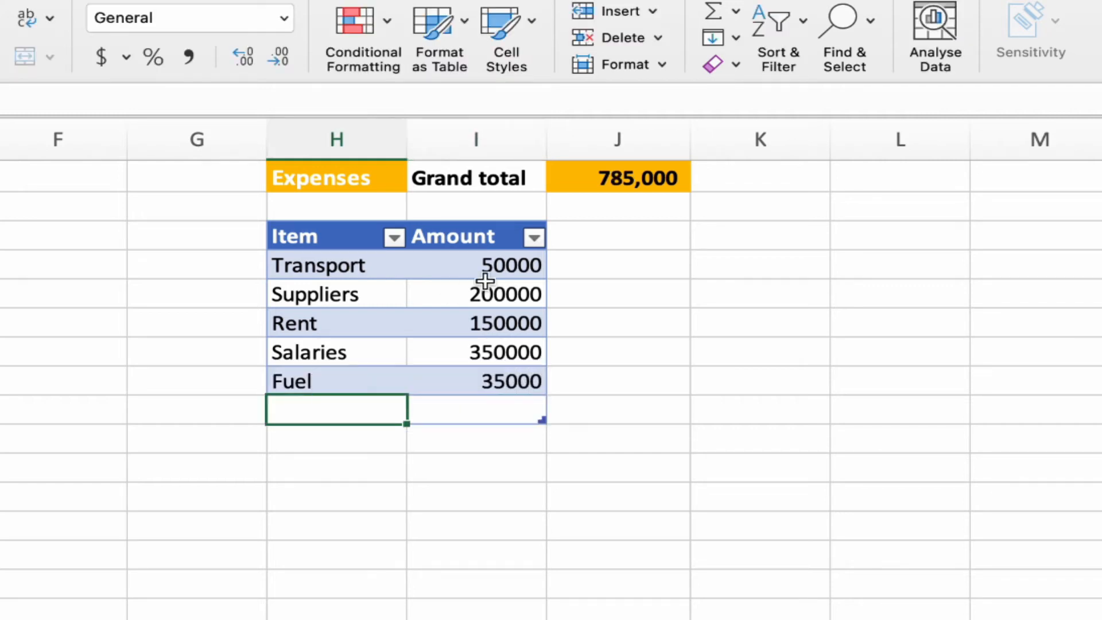
left_click(608, 178)
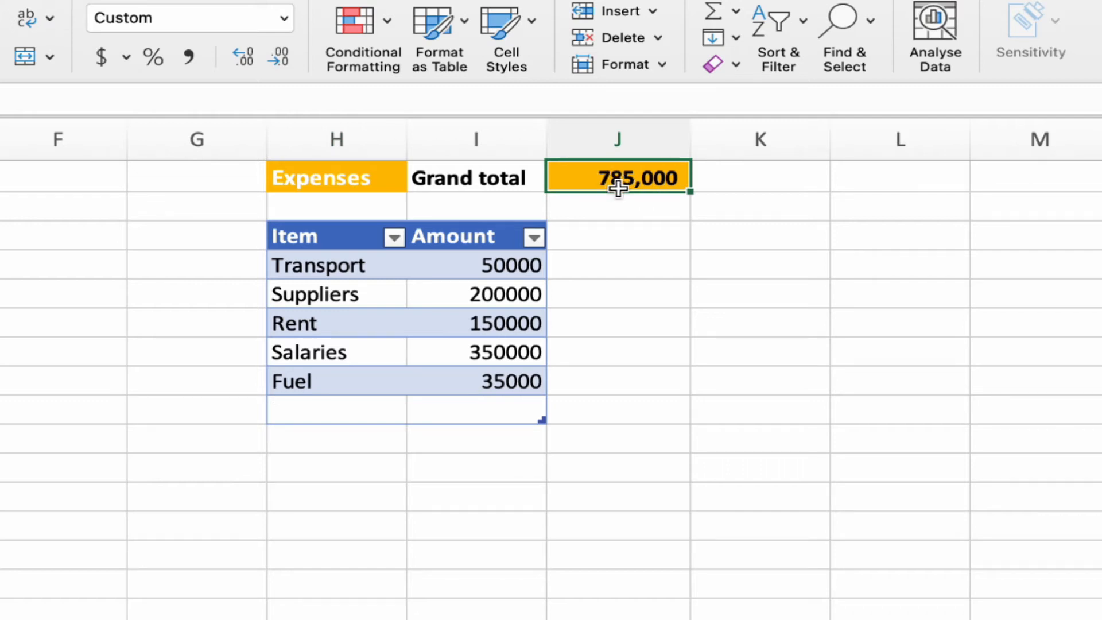
left_click_drag(546, 421, 544, 396)
left_click(520, 434)
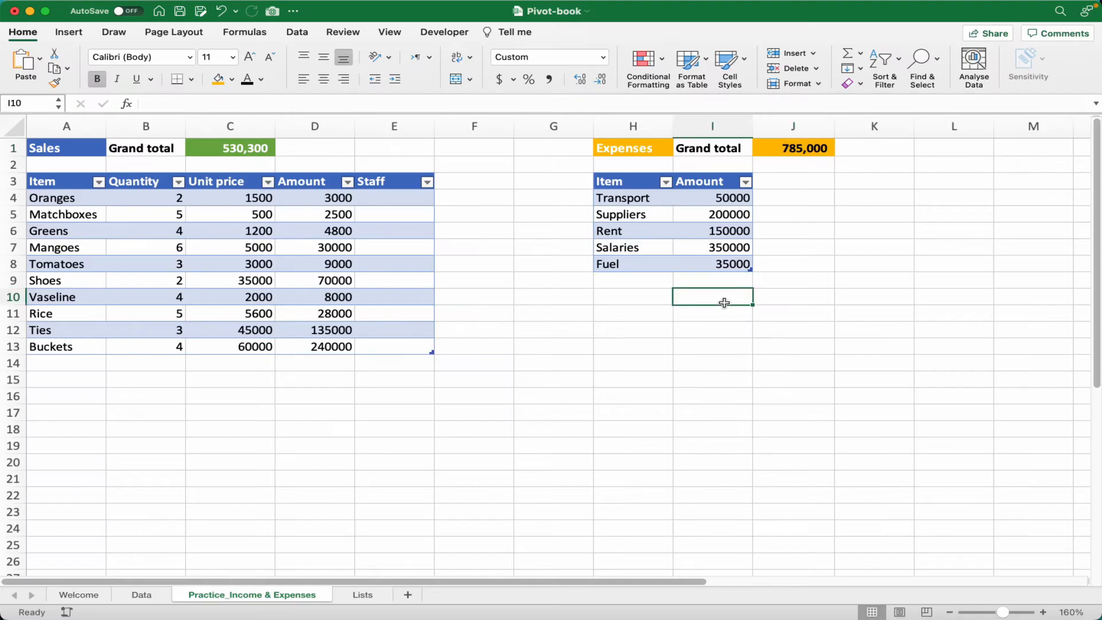
Enter the label Gross Profit in cell G15
left_click(362, 381)
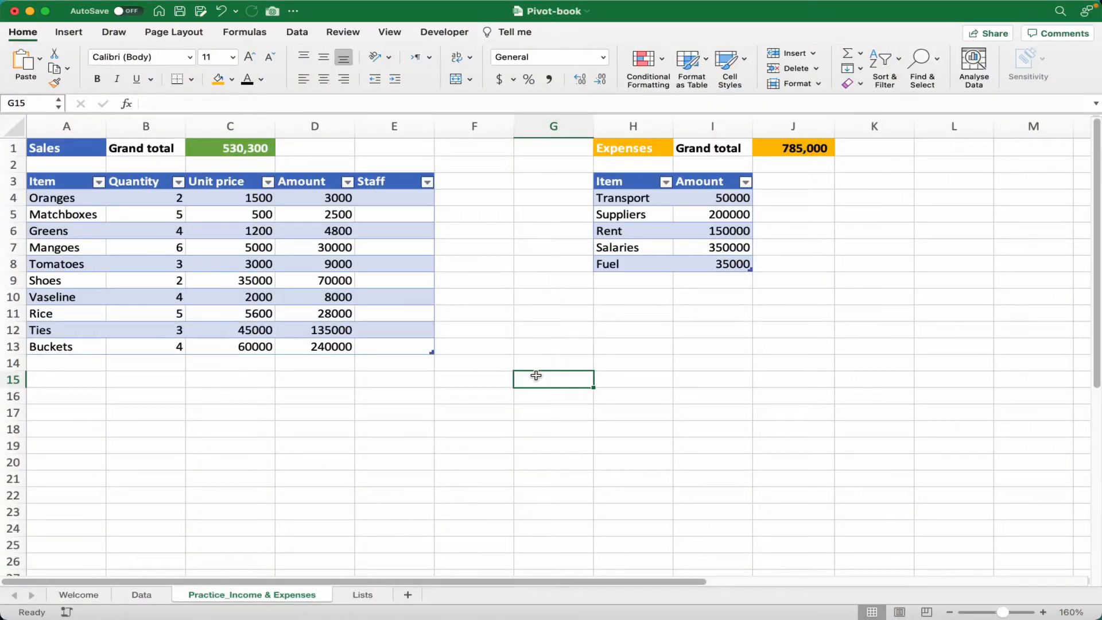
type("Gross")
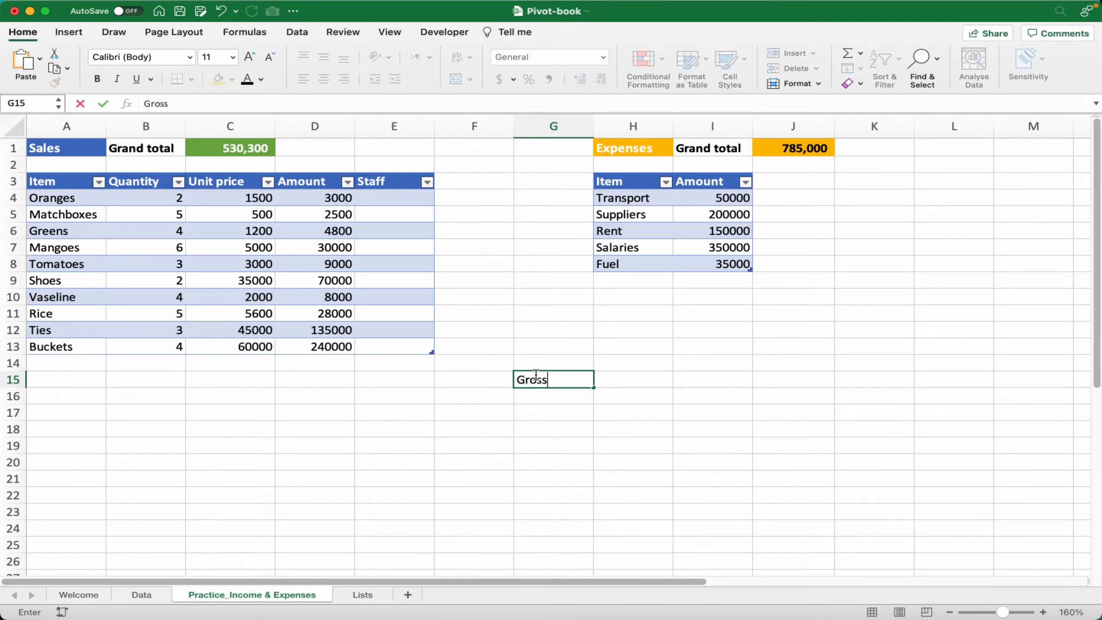
key("Return")
key("Up")
type("Gros")
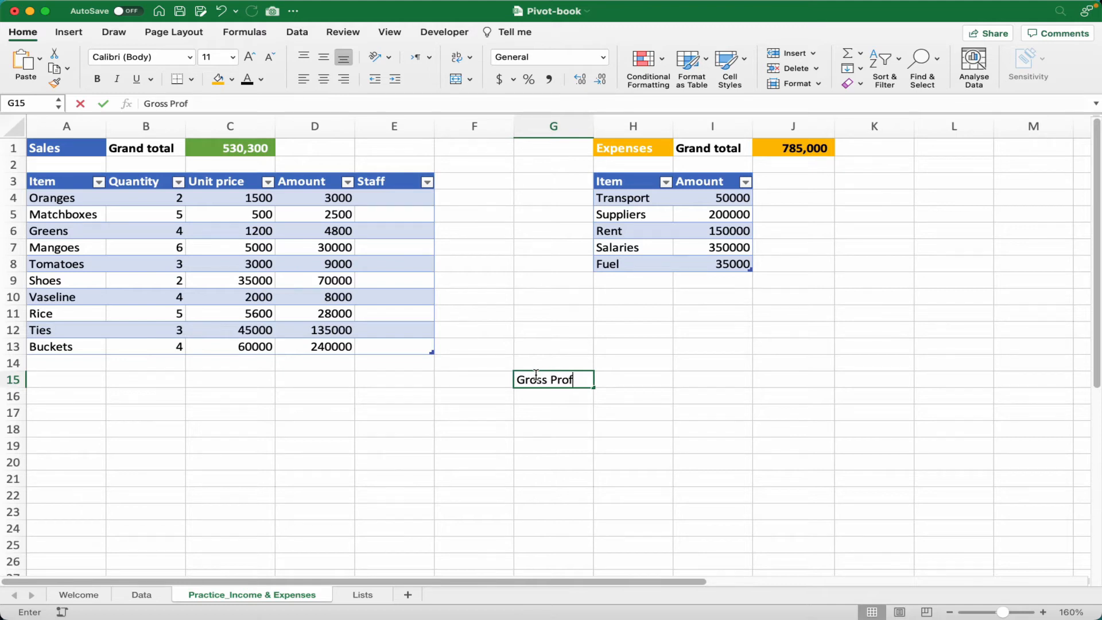
type("t")
key("Return")
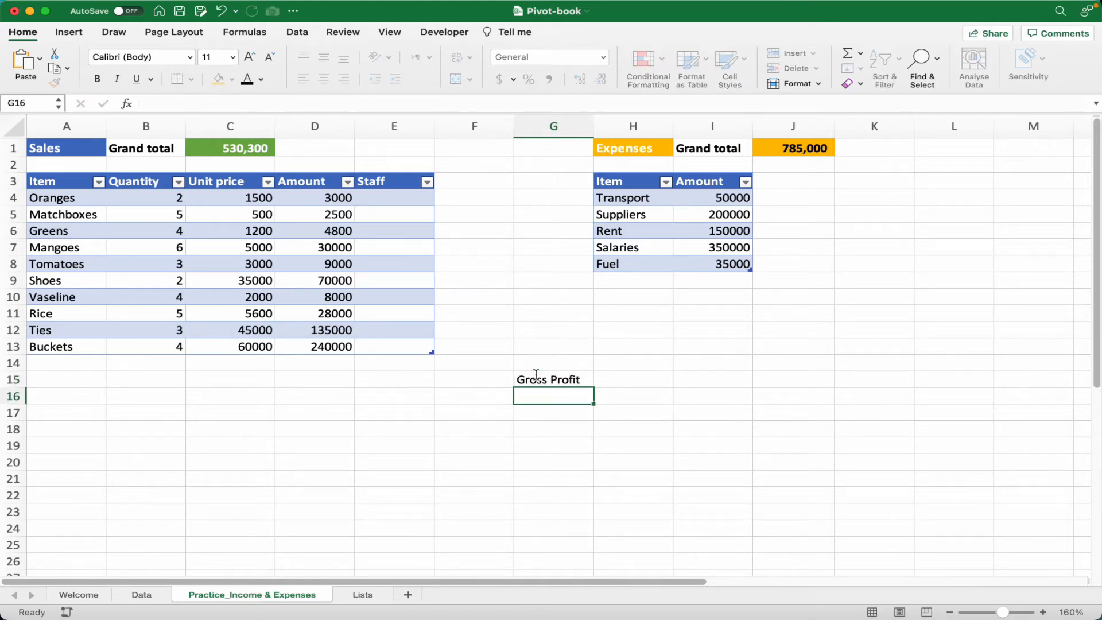
Calculate the gross profit in G16 with =$C$1-$J$1, subtracting the expenses grand total from the sales grand total using absolute references
type("=")
left_click(238, 150)
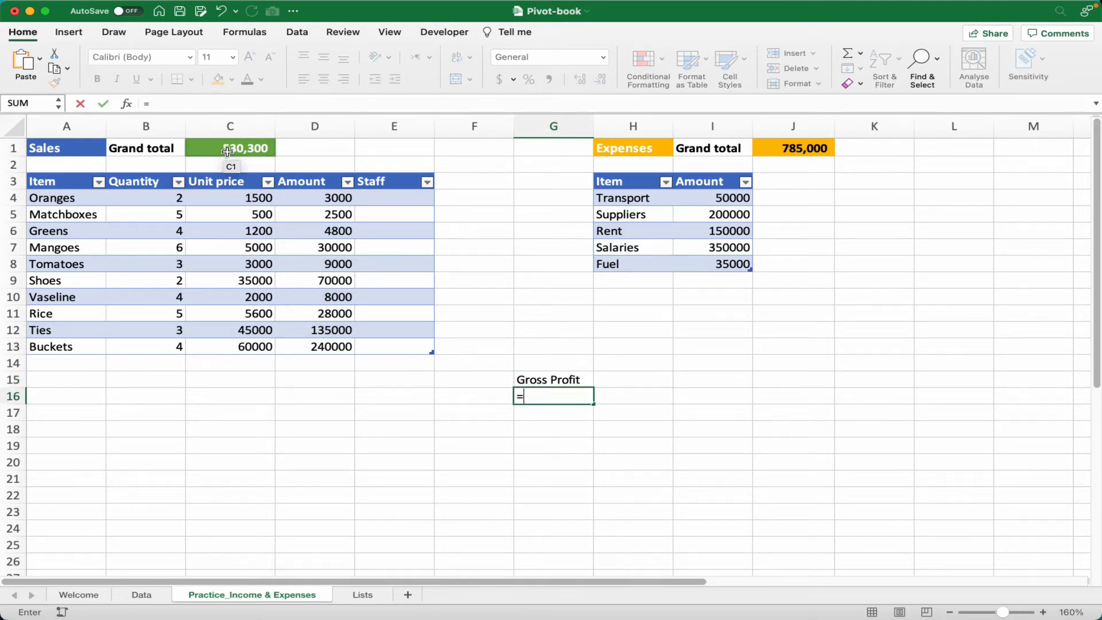
key("super+t")
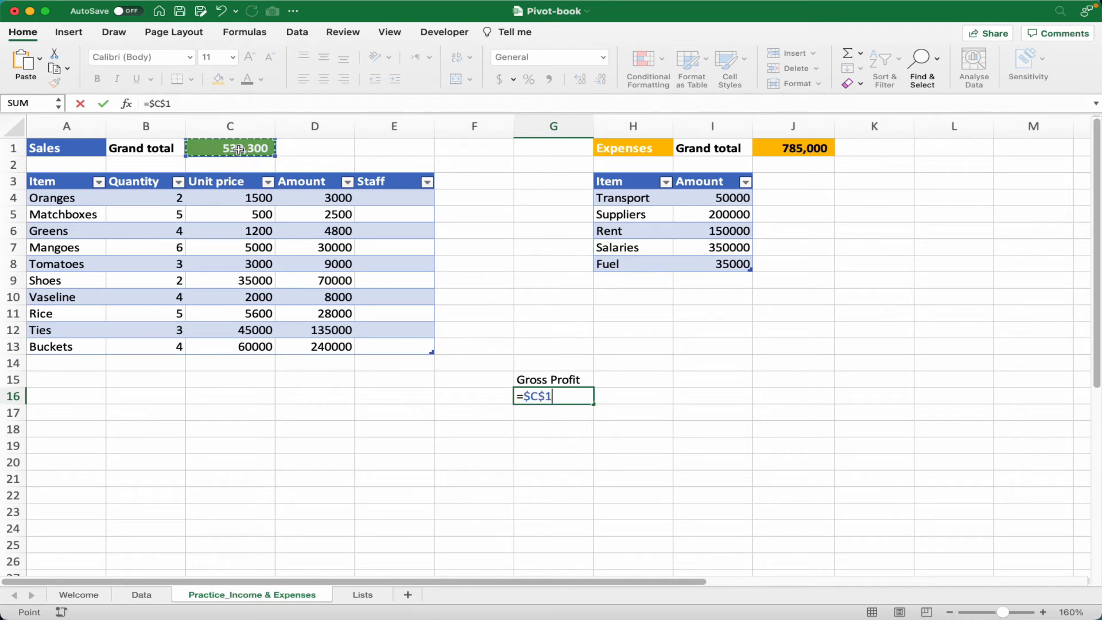
type("-")
left_click(776, 152)
key("F4")
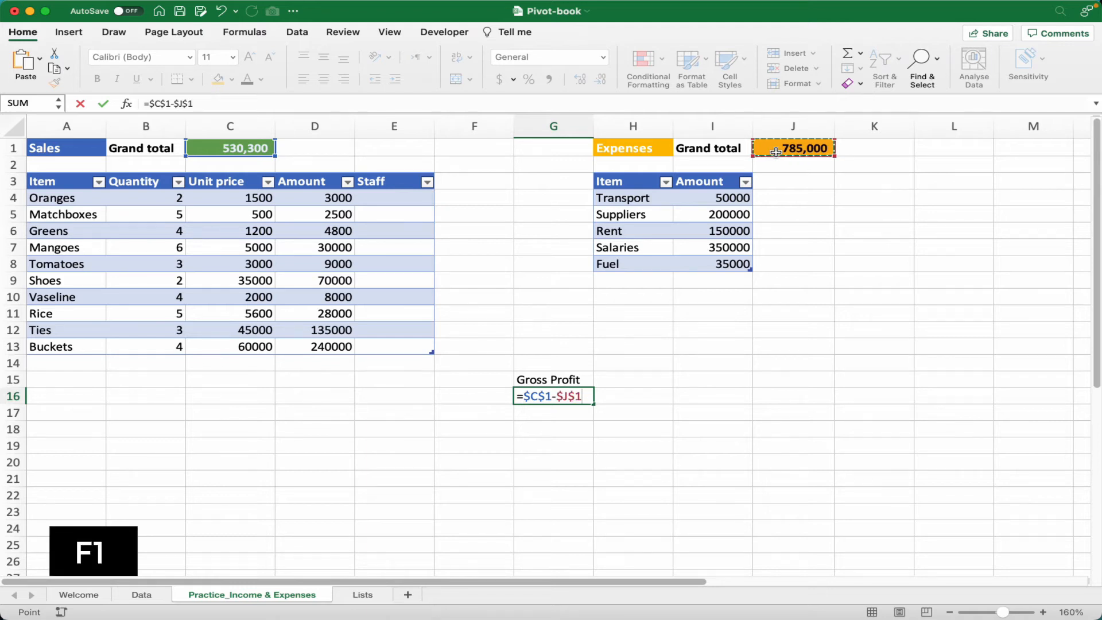
key("Return")
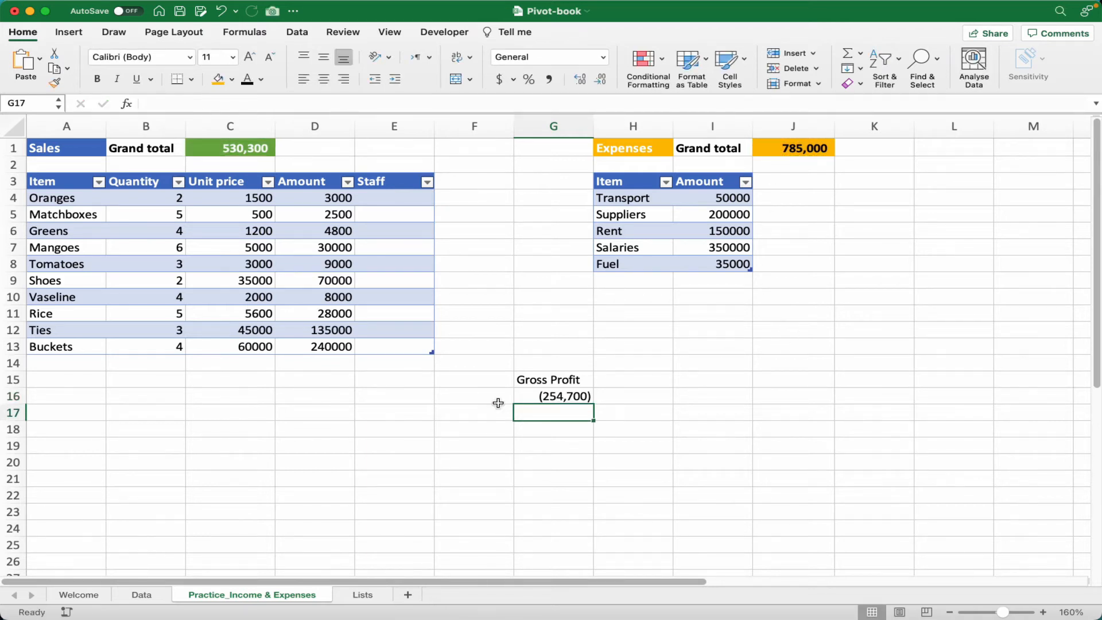
left_click(544, 397)
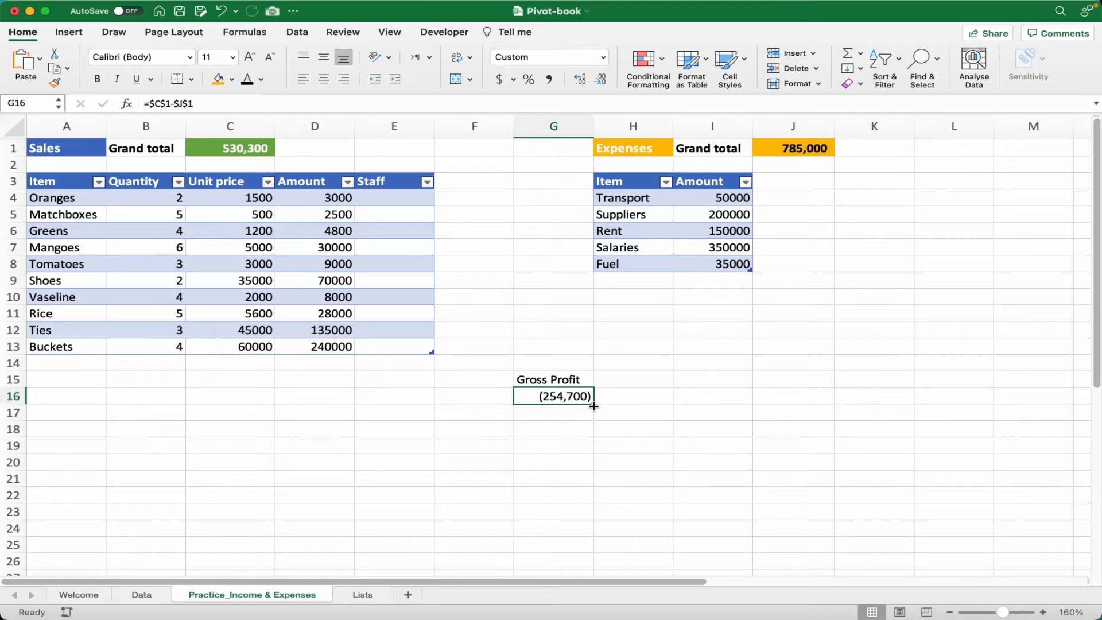
Enter a test sales amount of 600000 in D14 and check its effect on the sales grand total and gross profit
left_click(317, 363)
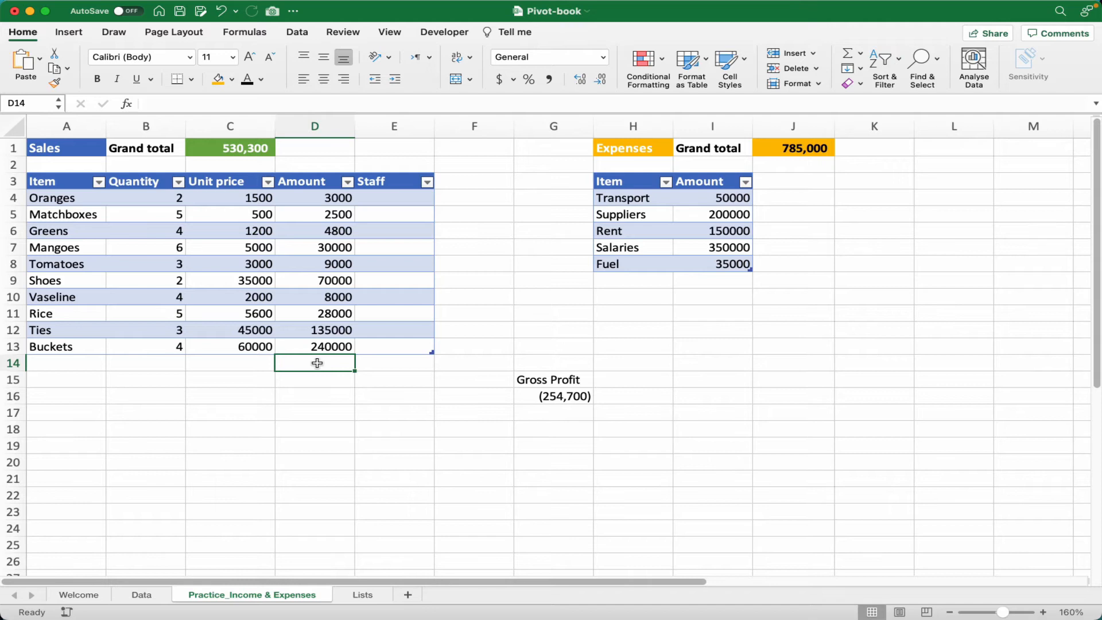
left_click(694, 283)
left_click(313, 365)
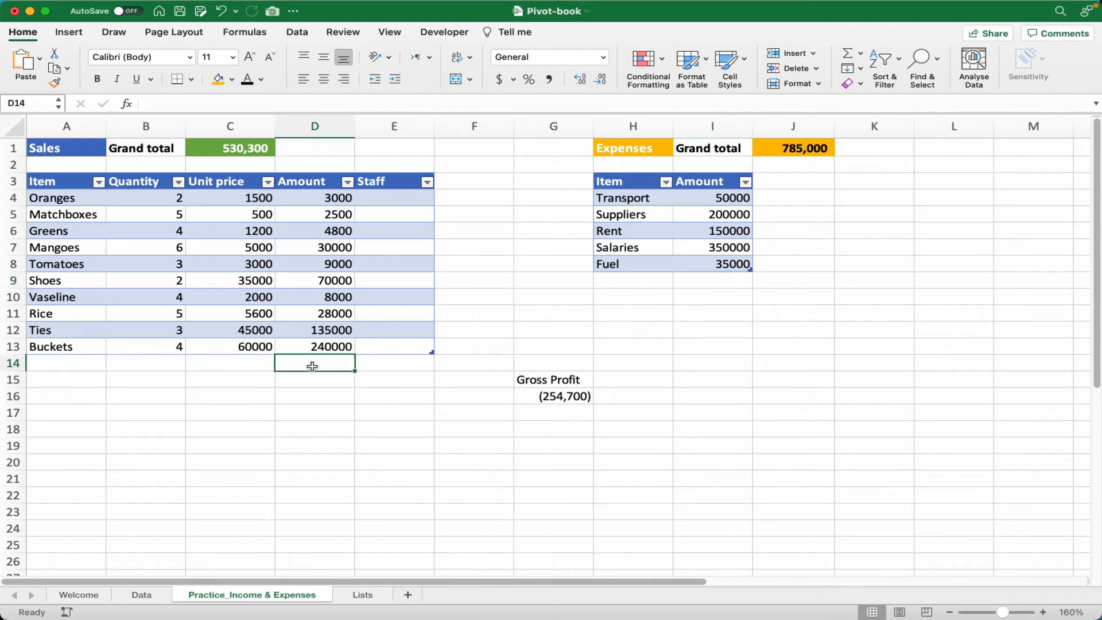
left_click(242, 150)
left_click(782, 150)
left_click(563, 394)
left_click(314, 361)
type("600000")
key("Return")
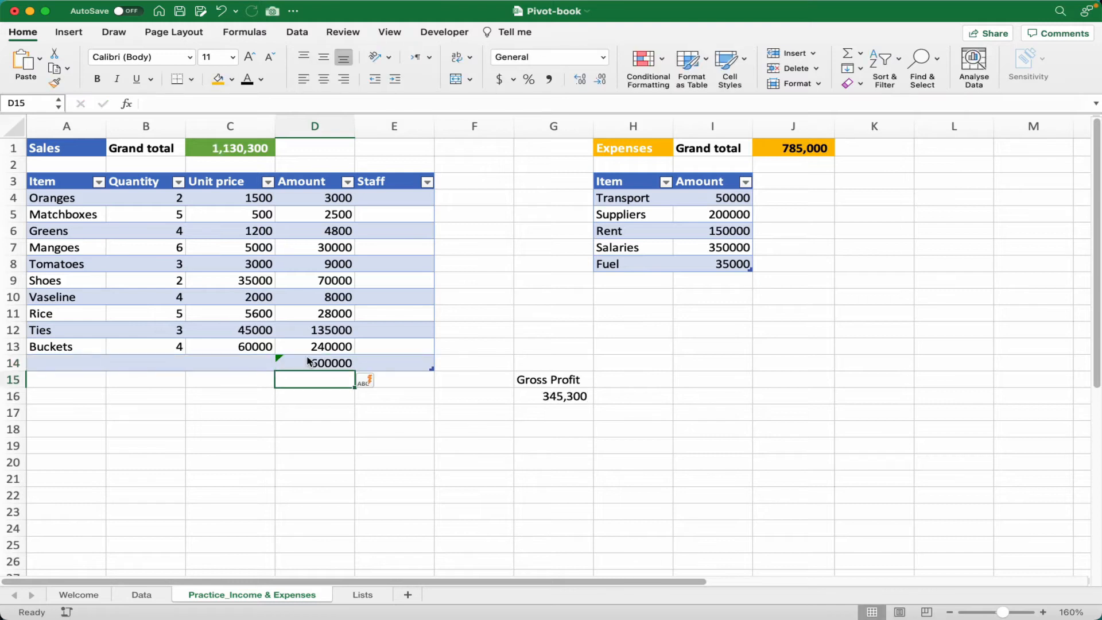
left_click(239, 150)
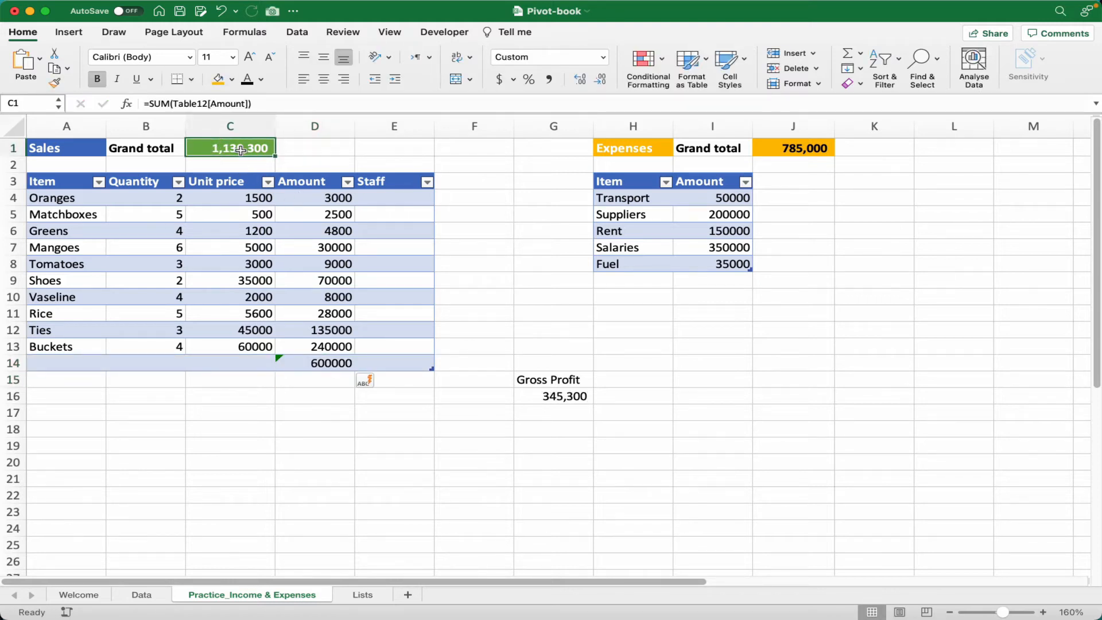
left_click(568, 398)
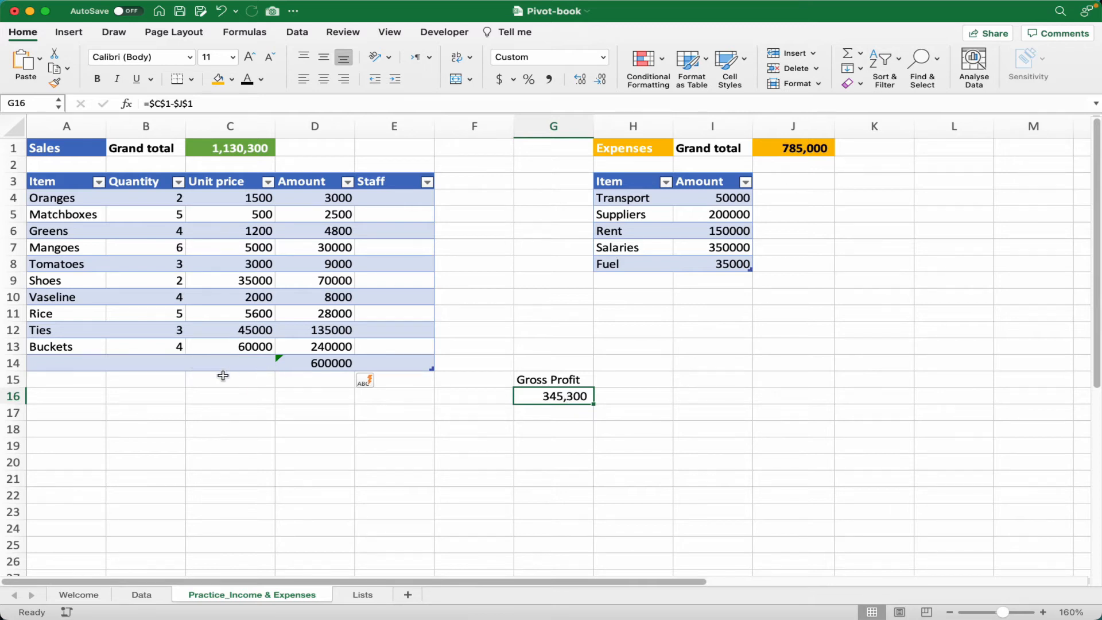
Resize the sales table to end at row 13 and delete the test amount from D14
left_click_drag(429, 368, 430, 352)
left_click(332, 364)
key("Delete")
left_click(297, 416)
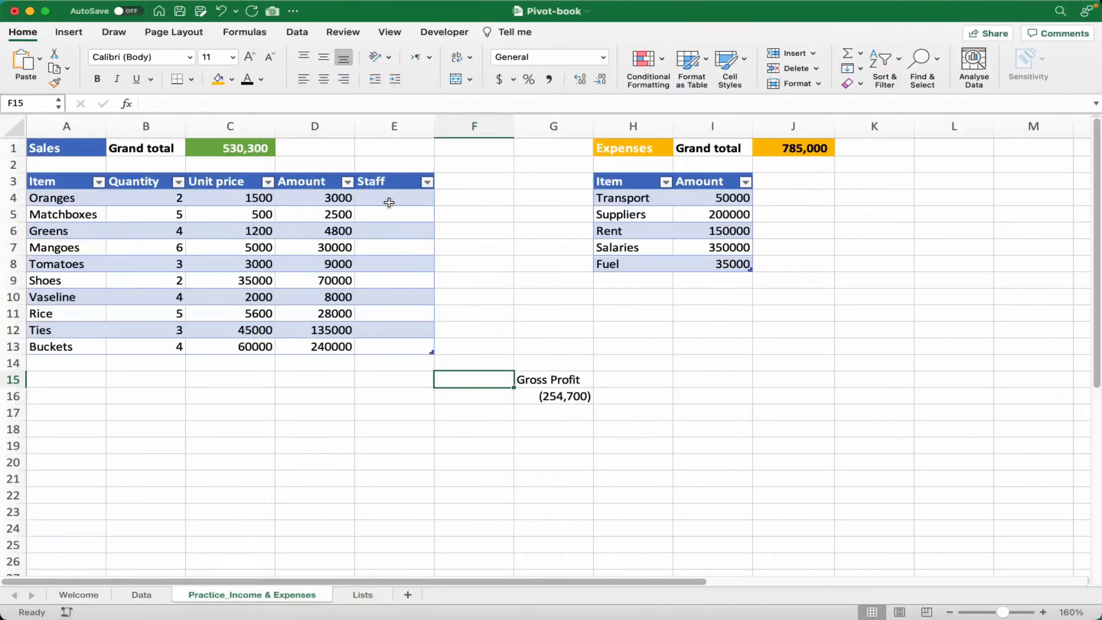
Clear all existing data validation from the sales table's Staff column, E4:E13
left_click(389, 201)
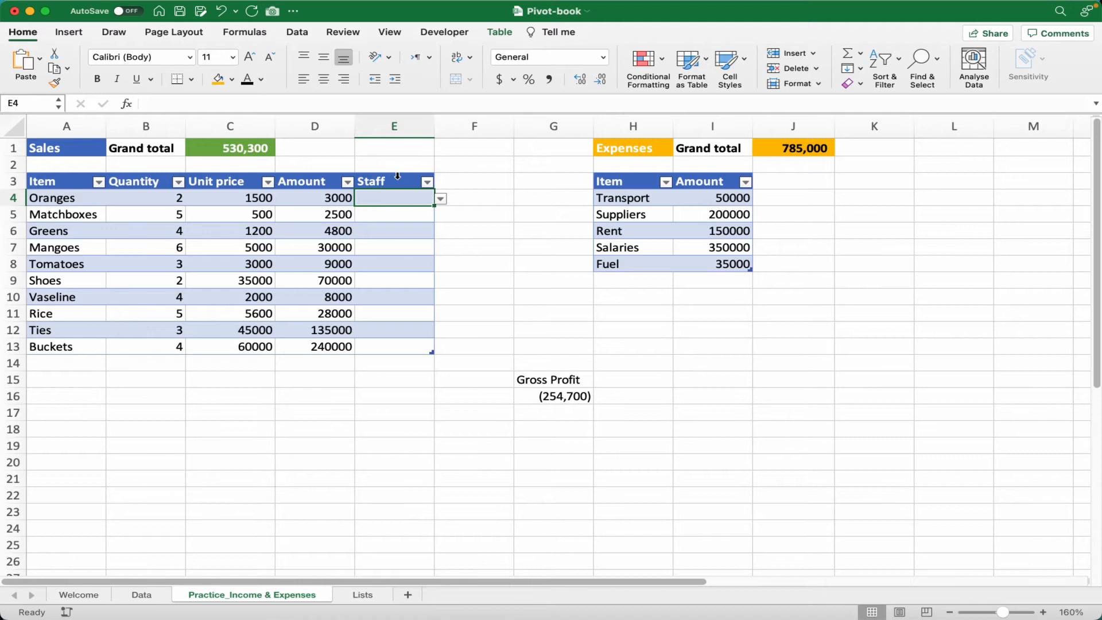
left_click(398, 175)
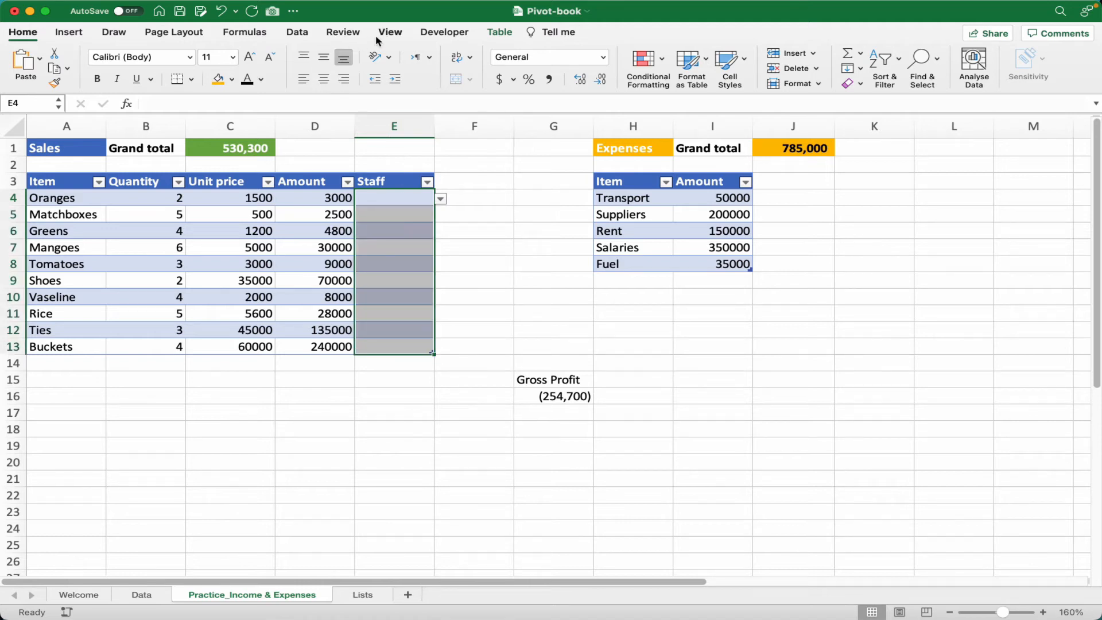
left_click(295, 32)
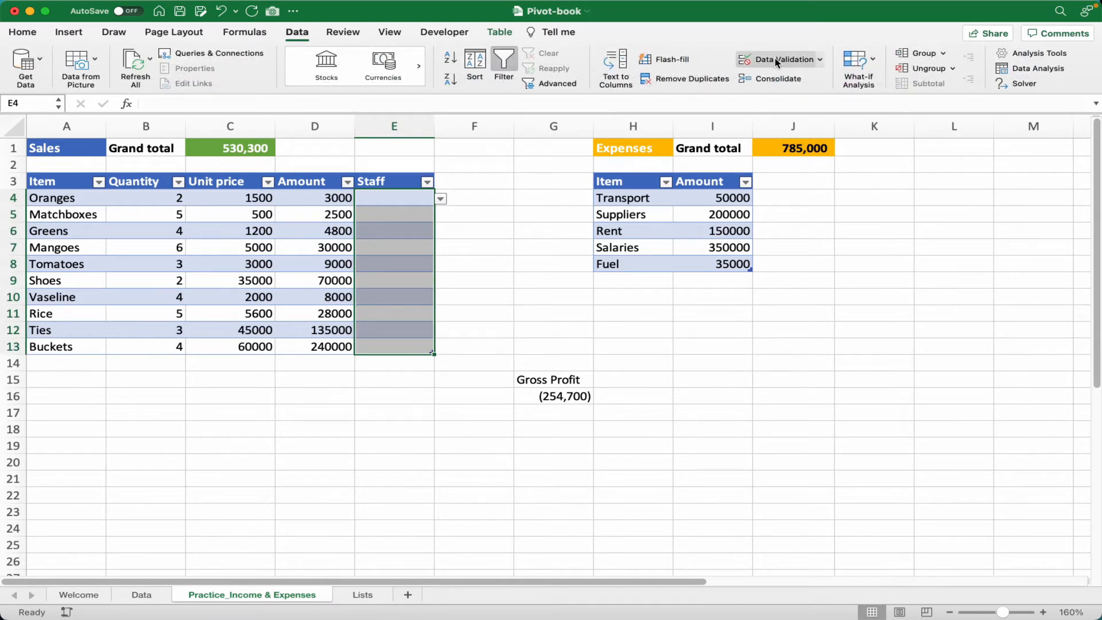
left_click(775, 59)
left_click(383, 354)
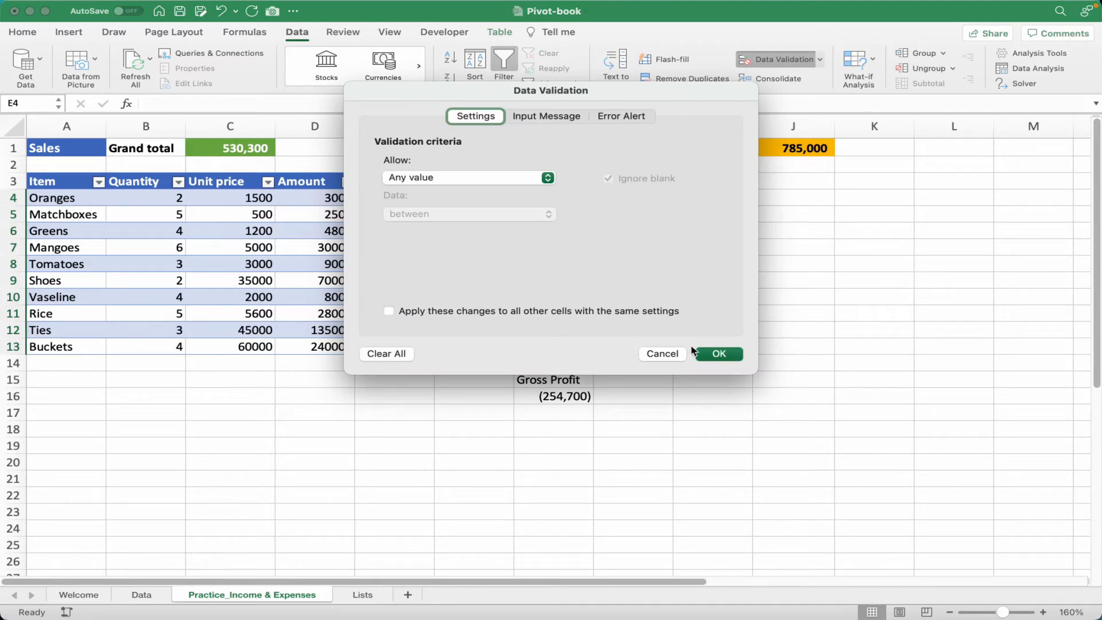
left_click(715, 353)
left_click(402, 428)
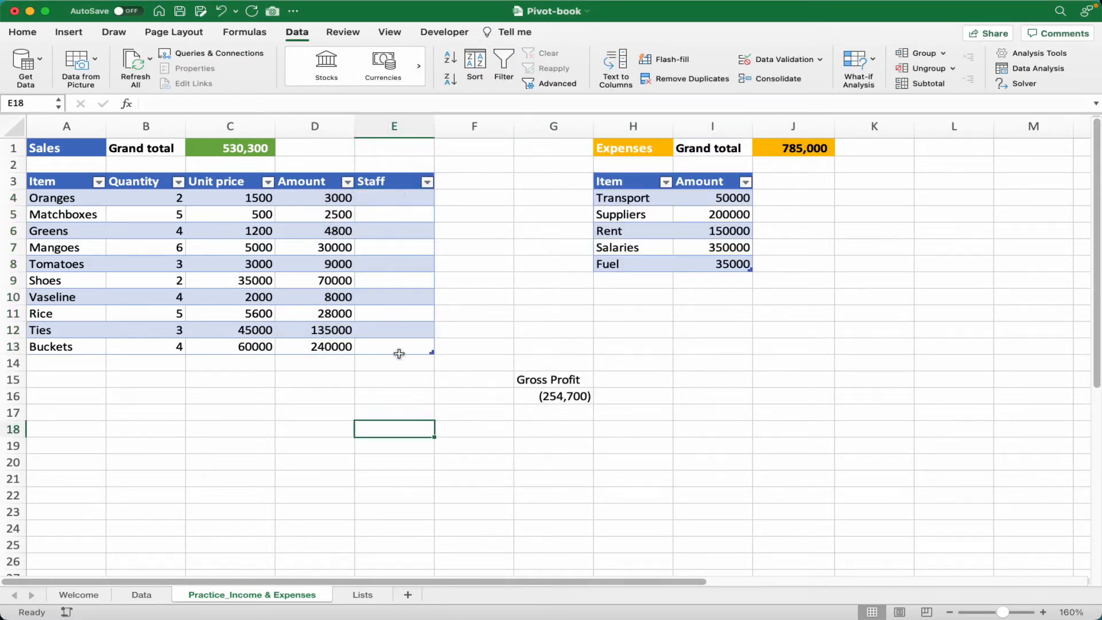
Set up data validation that allows a List for the sales table's Staff column, E4:E13
left_click(392, 207)
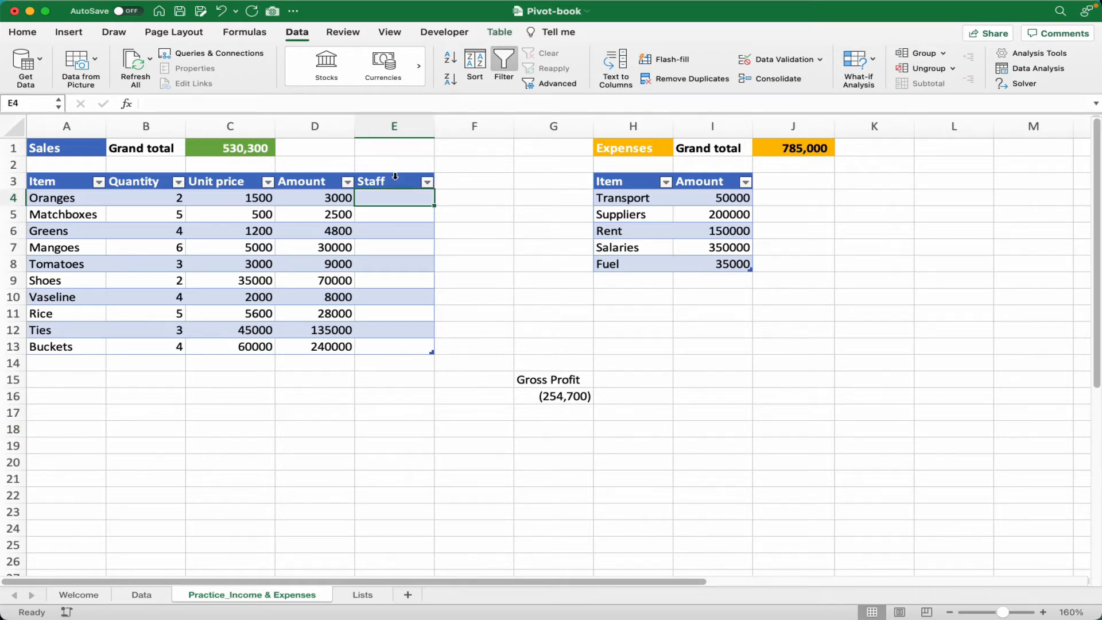
left_click(395, 176)
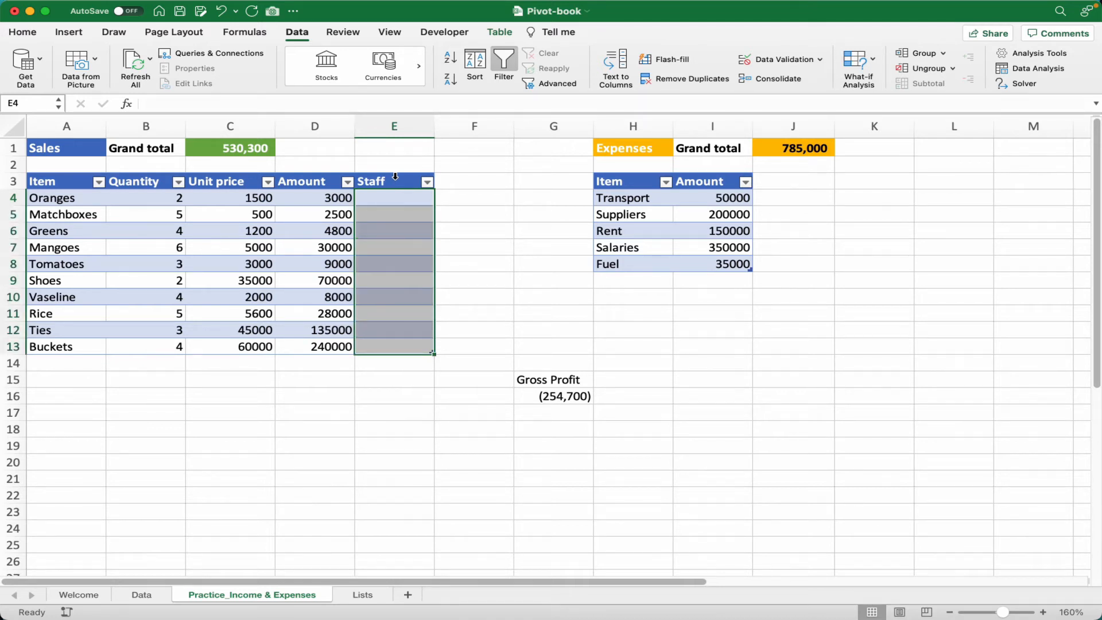
left_click(776, 60)
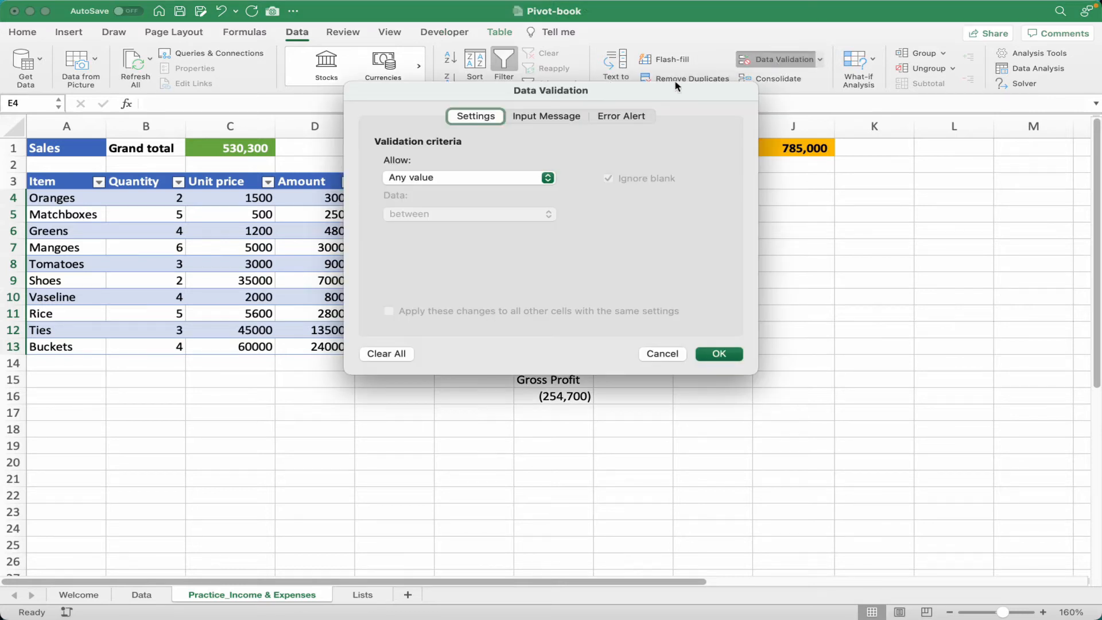
left_click(549, 178)
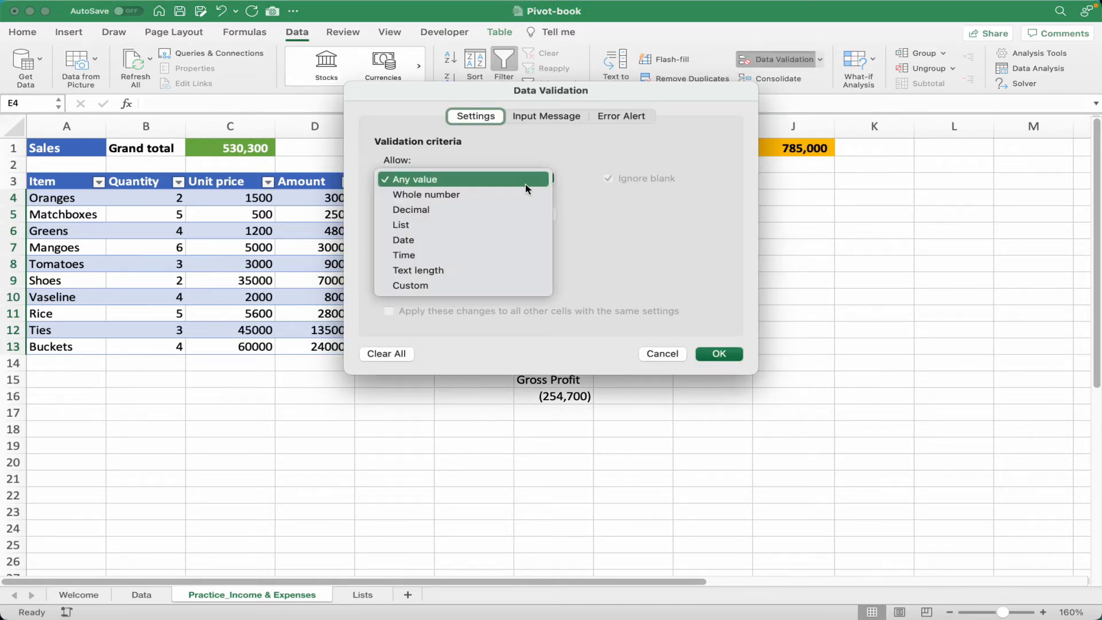
left_click(456, 223)
Set the validation list's source to =Lists!$A$2:$A$100 and apply it to the Staff column
left_click(407, 250)
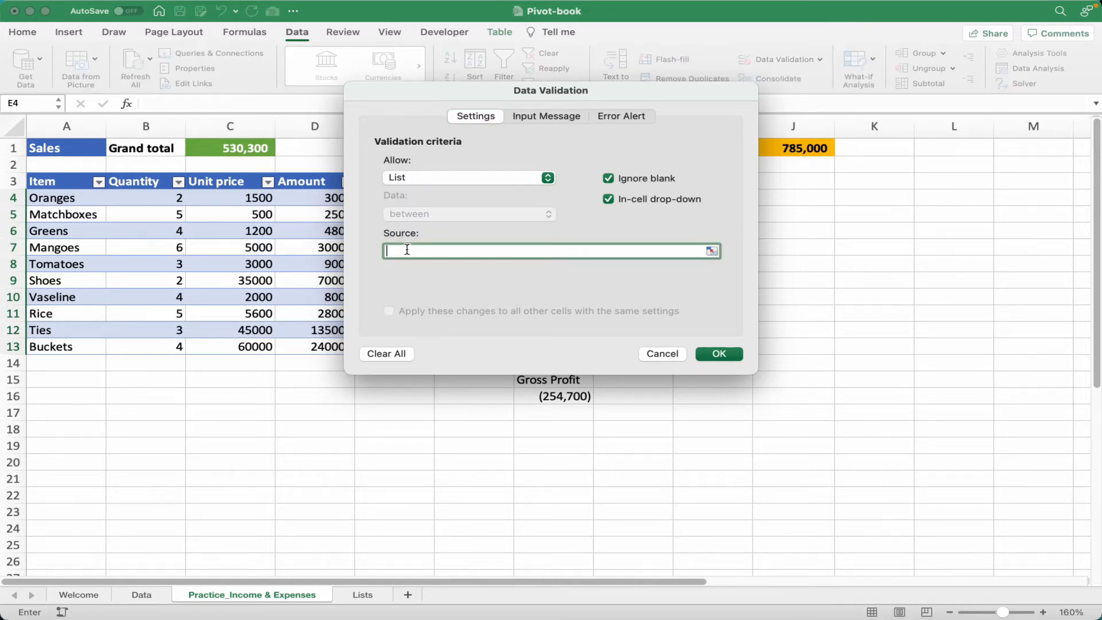
left_click(367, 596)
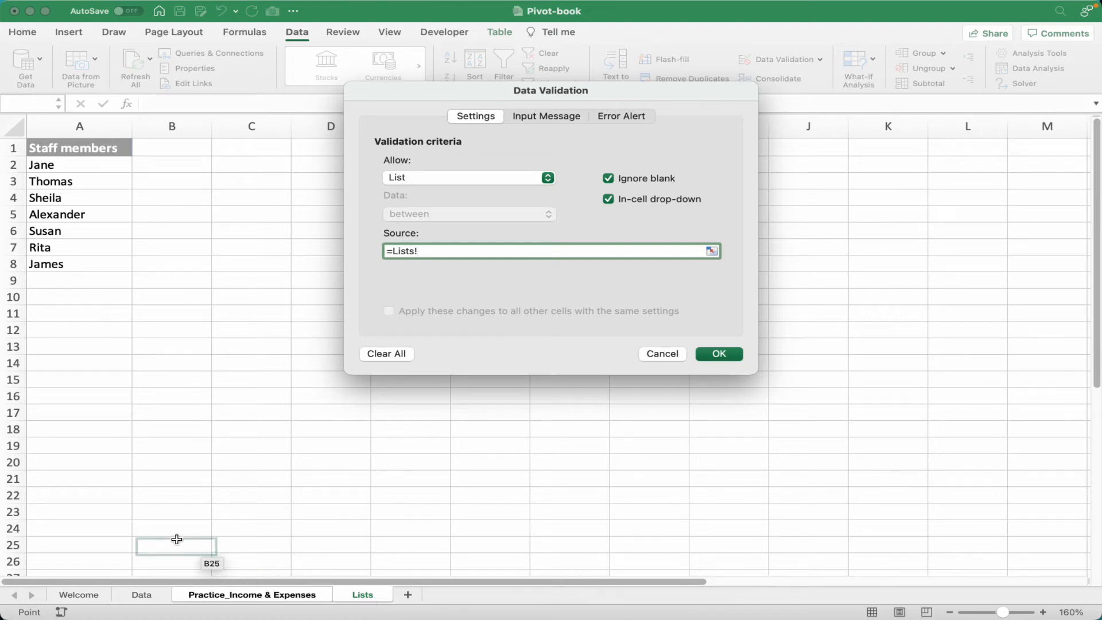
left_click(89, 168)
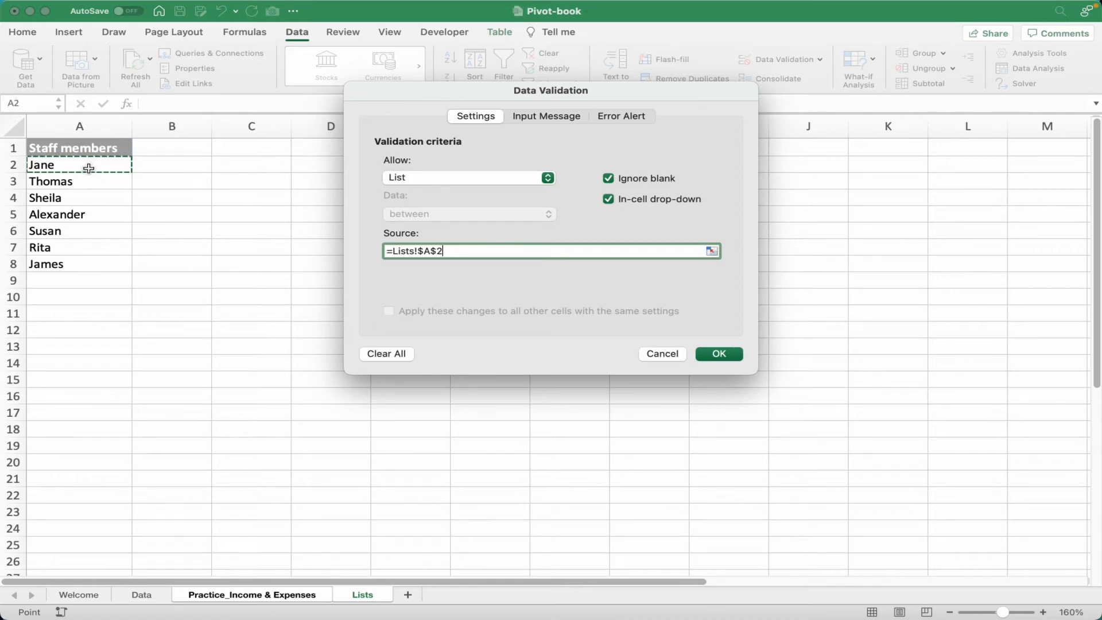
mouse_move(88, 169)
left_mouse_down()
mouse_move(82, 262)
mouse_move(85, 168)
left_mouse_up()
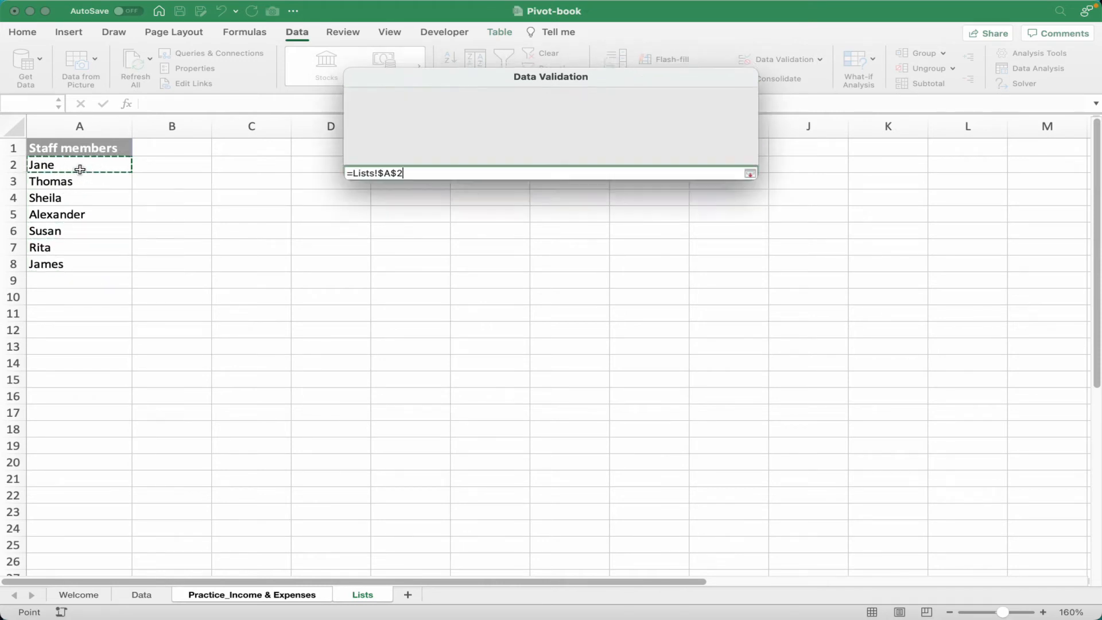
left_click(386, 252)
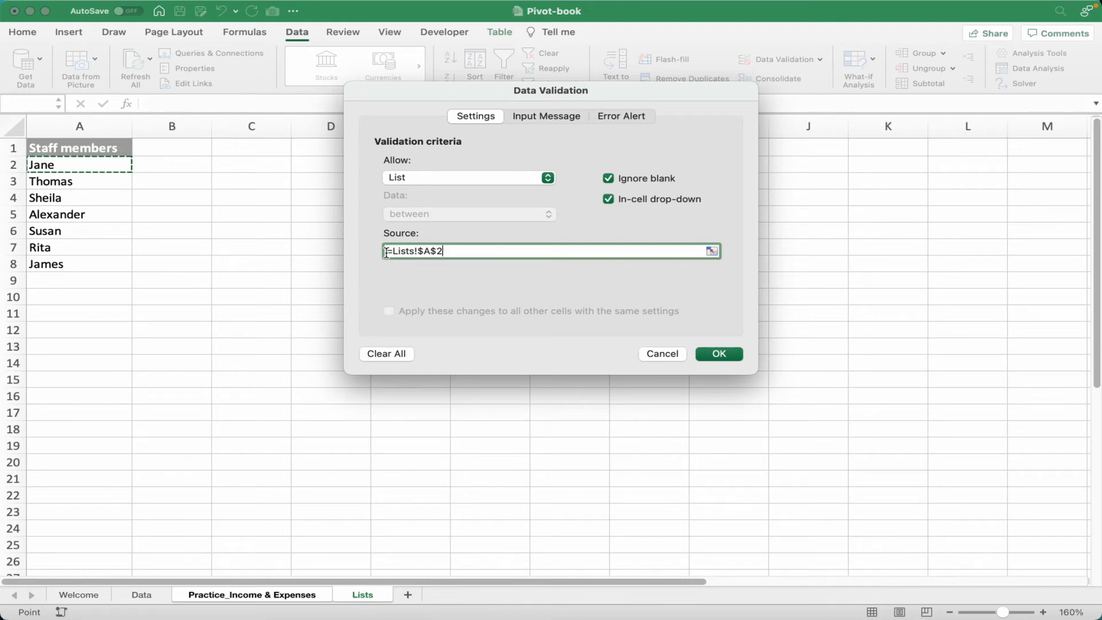
type(":$A$100")
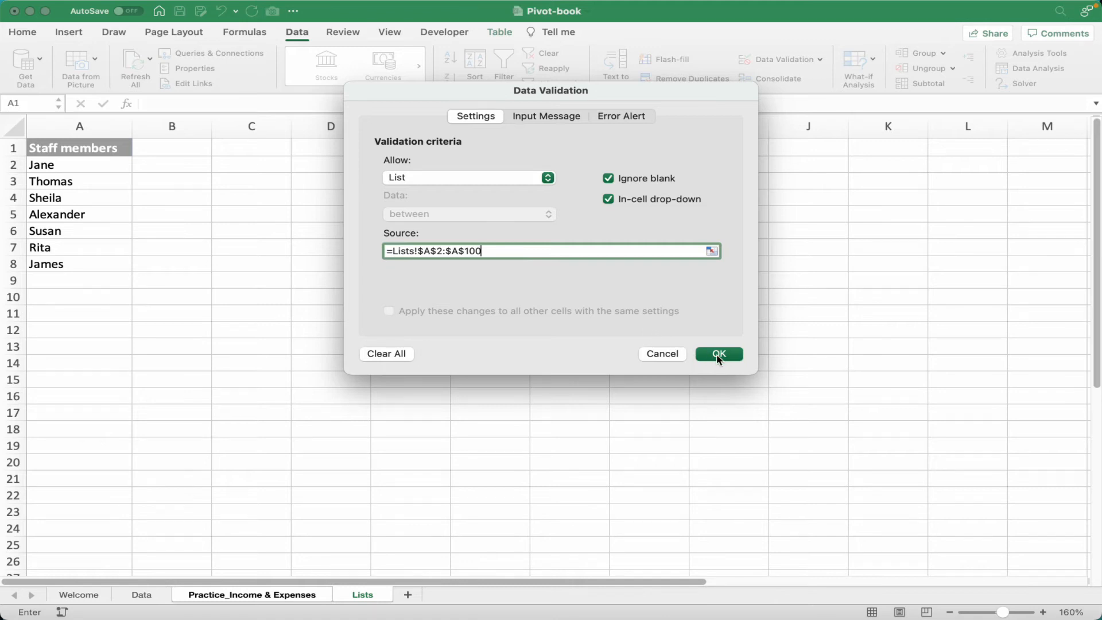
left_click(718, 355)
Check the staff drop-down lists in the first and last rows of the sales table, E4 and E13
left_click(415, 237)
left_click(406, 197)
left_click(441, 201)
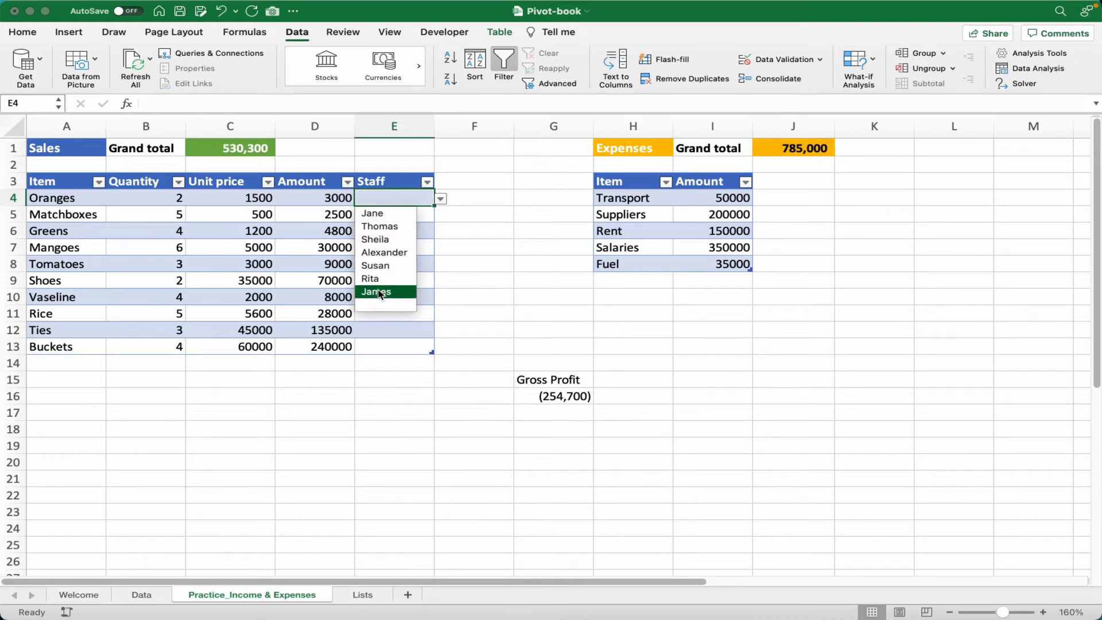
left_click(391, 357)
left_click(394, 347)
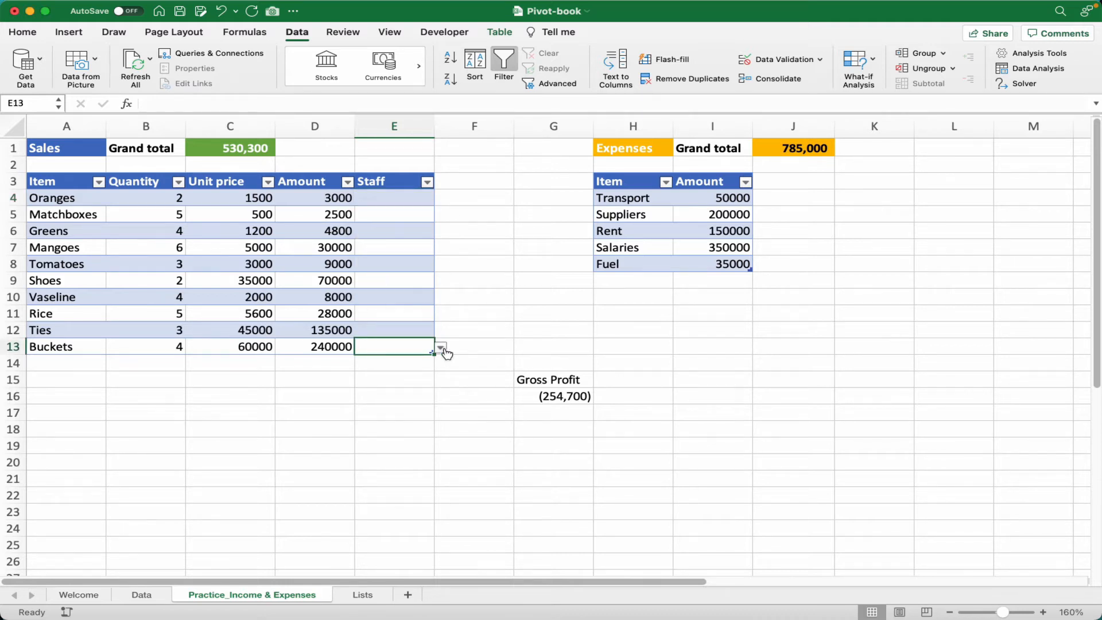
left_click(444, 349)
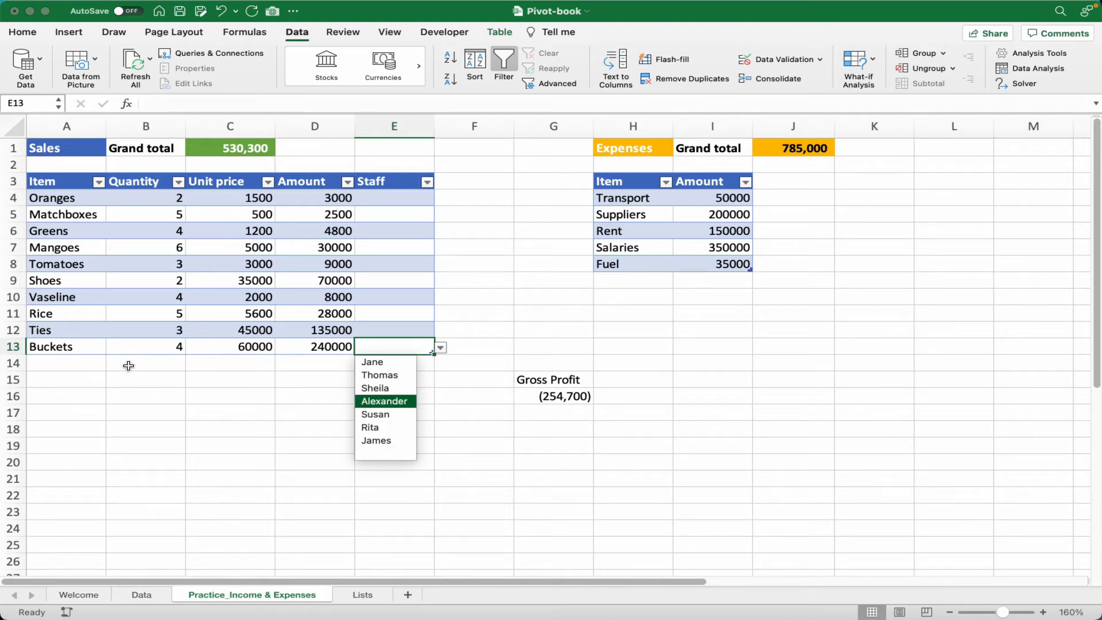
key("Escape")
Add a sales row for Bread in row 14 with quantity 3 and unit price 4500
left_click(72, 365)
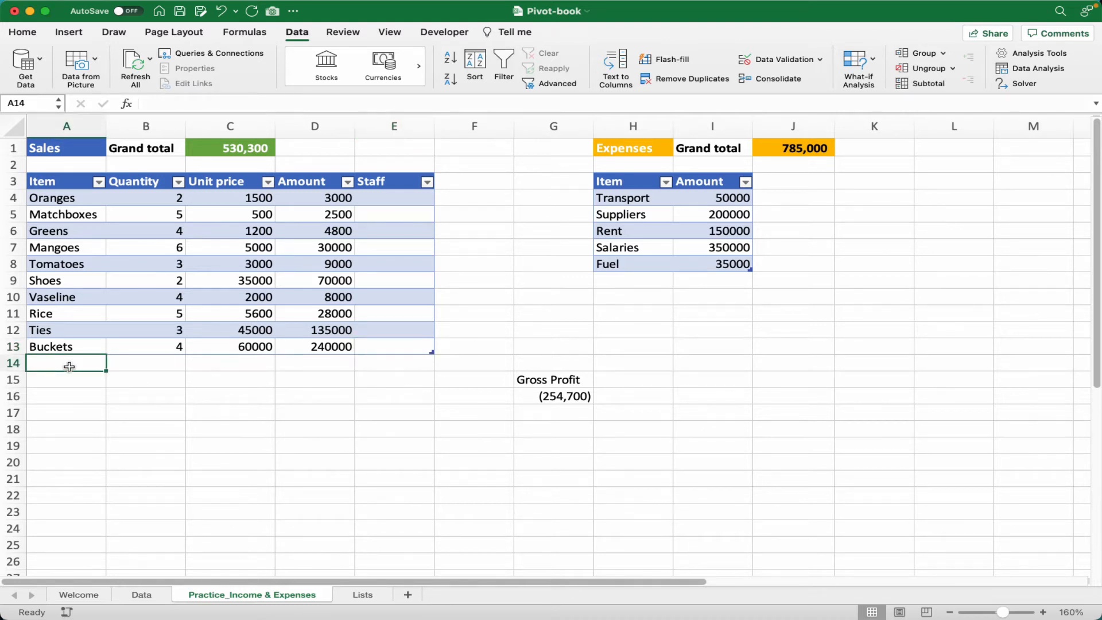
type("Bread")
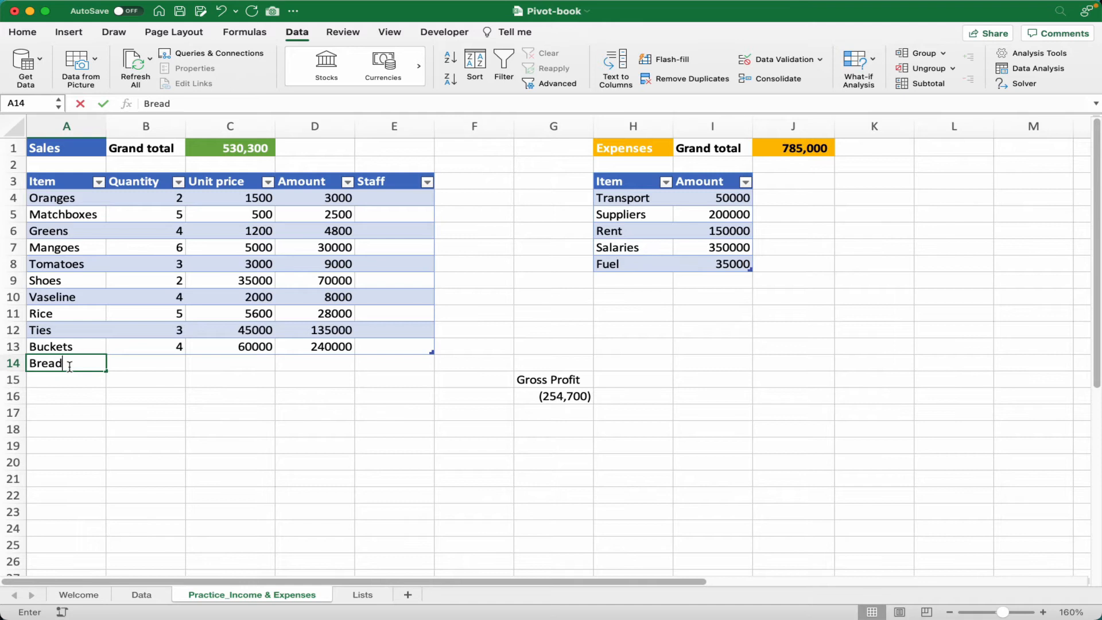
key("Tab")
type("3")
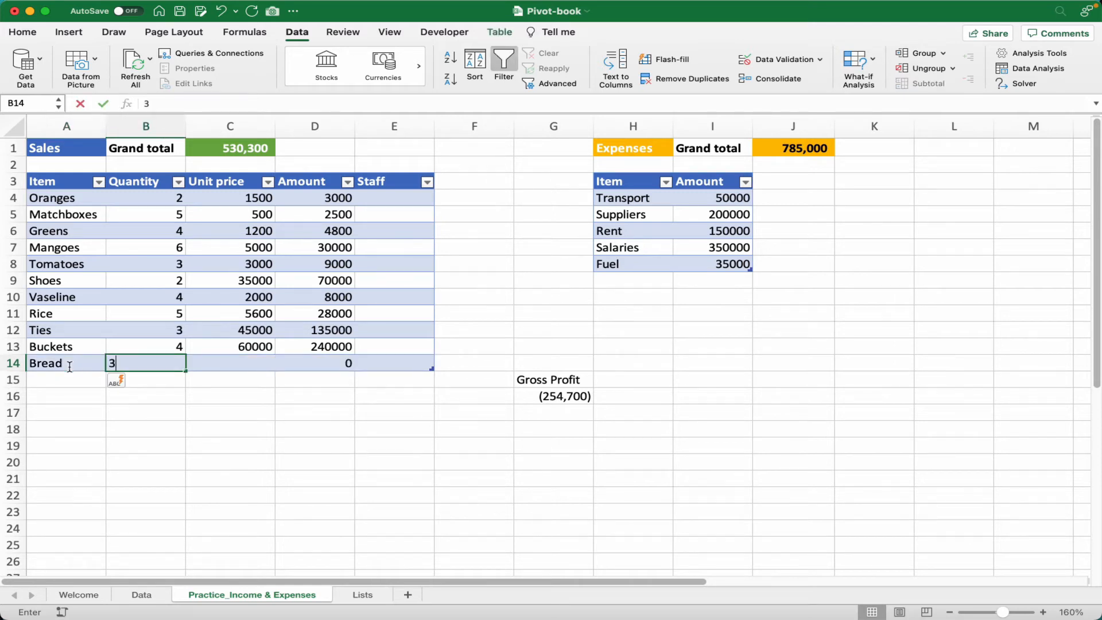
key("Tab")
type("4500")
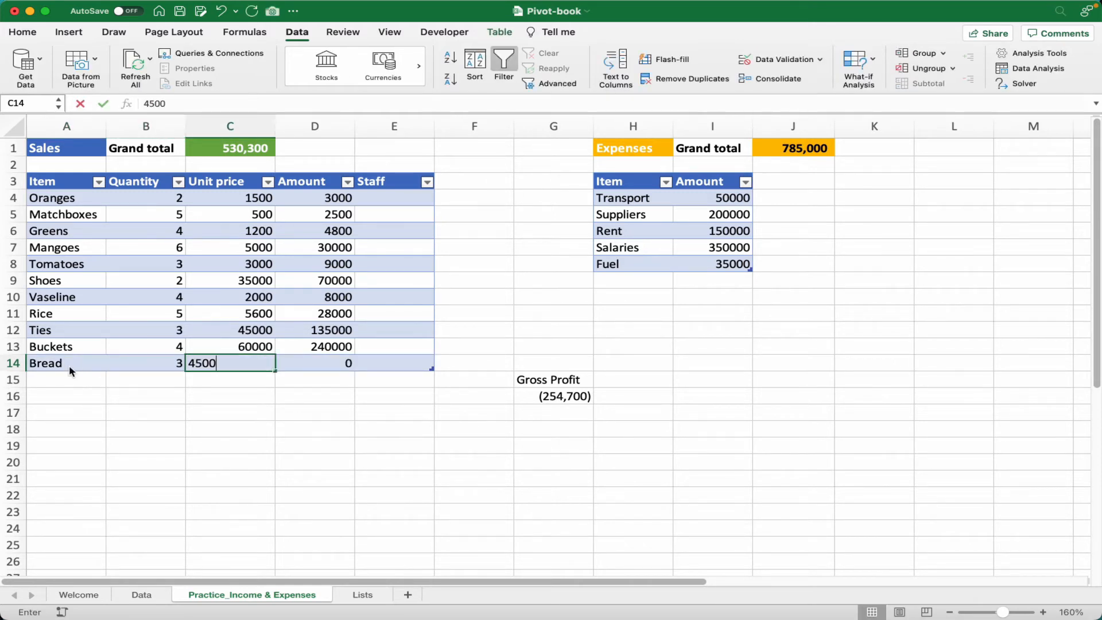
key("Tab")
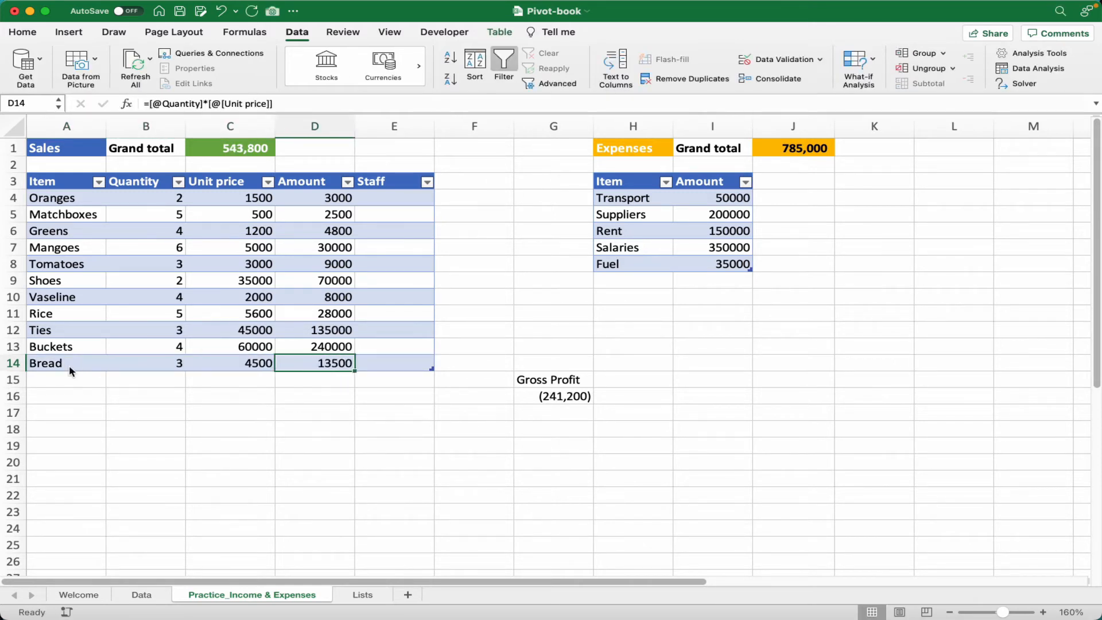
Check the staff drop-down list in E14 of the new Bread row
left_click(401, 364)
left_click(440, 365)
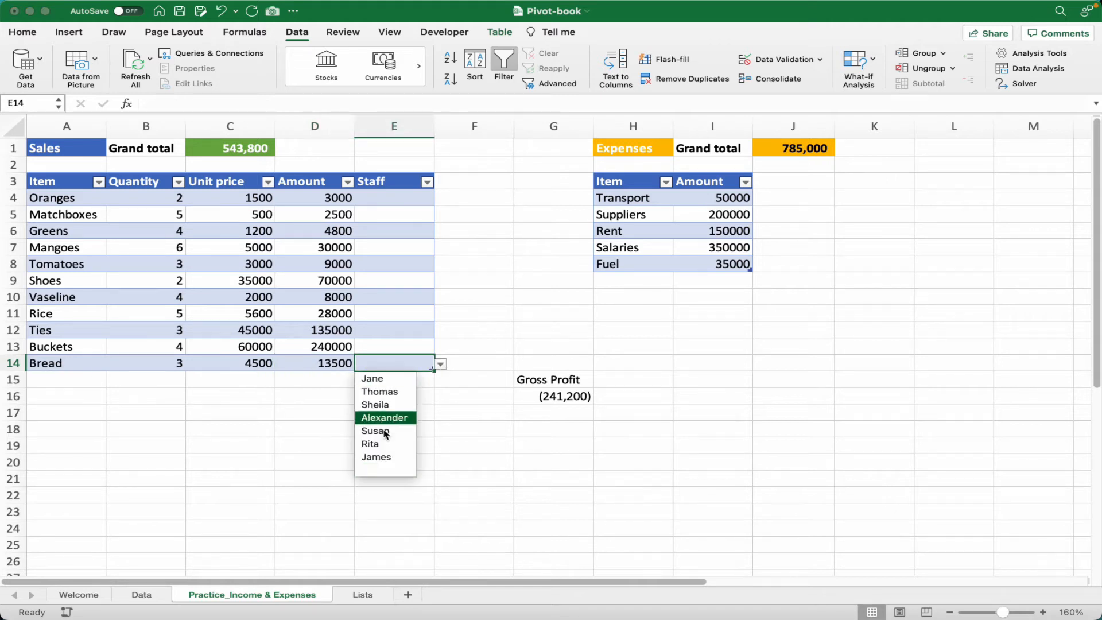
left_click(404, 361)
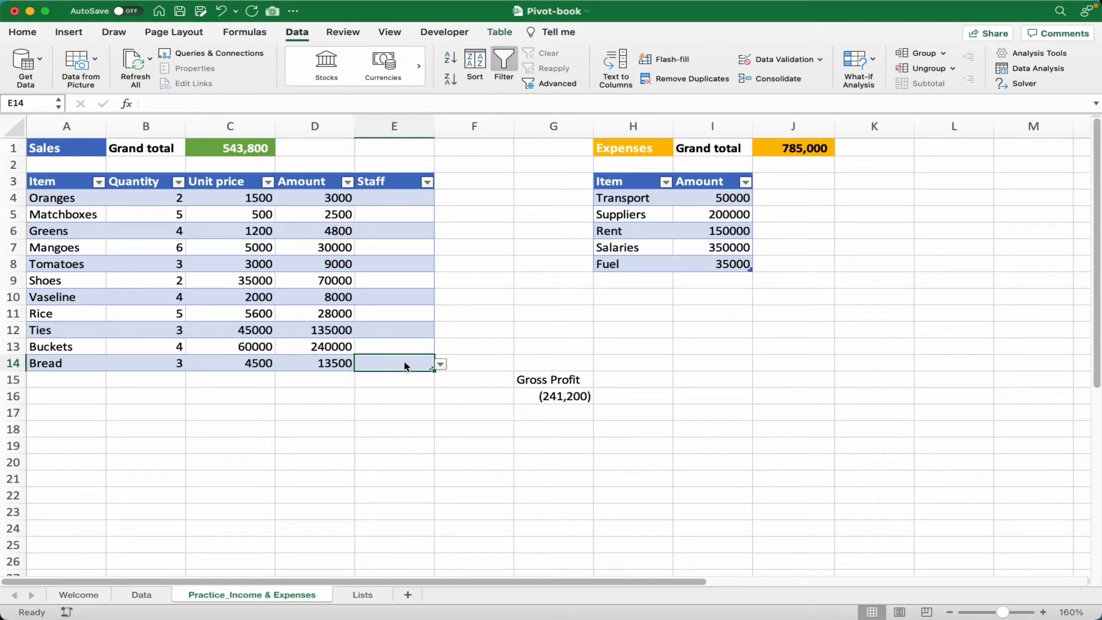
Add a new staff member's name in A9 of the Lists sheet, below the existing staff members
left_click(363, 594)
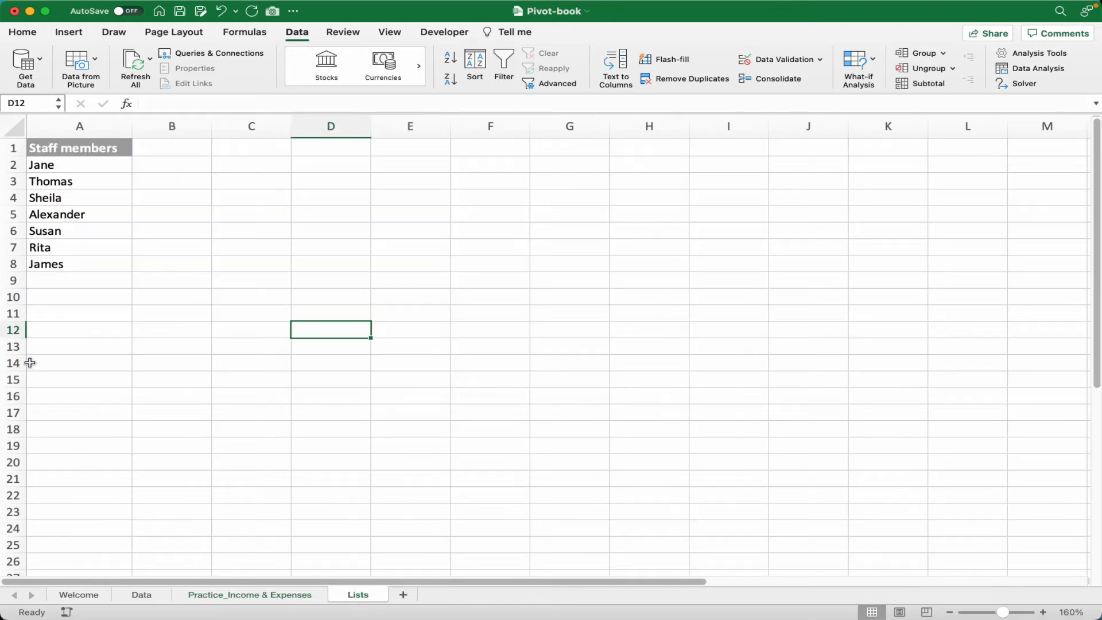
left_click(67, 278)
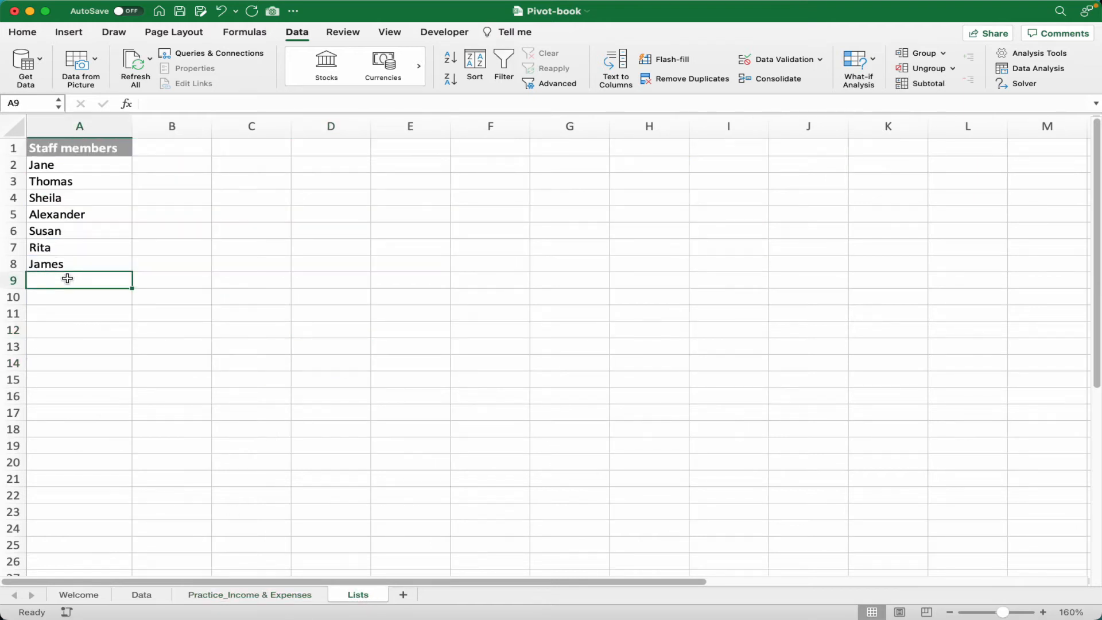
type("Greg")
key("Return")
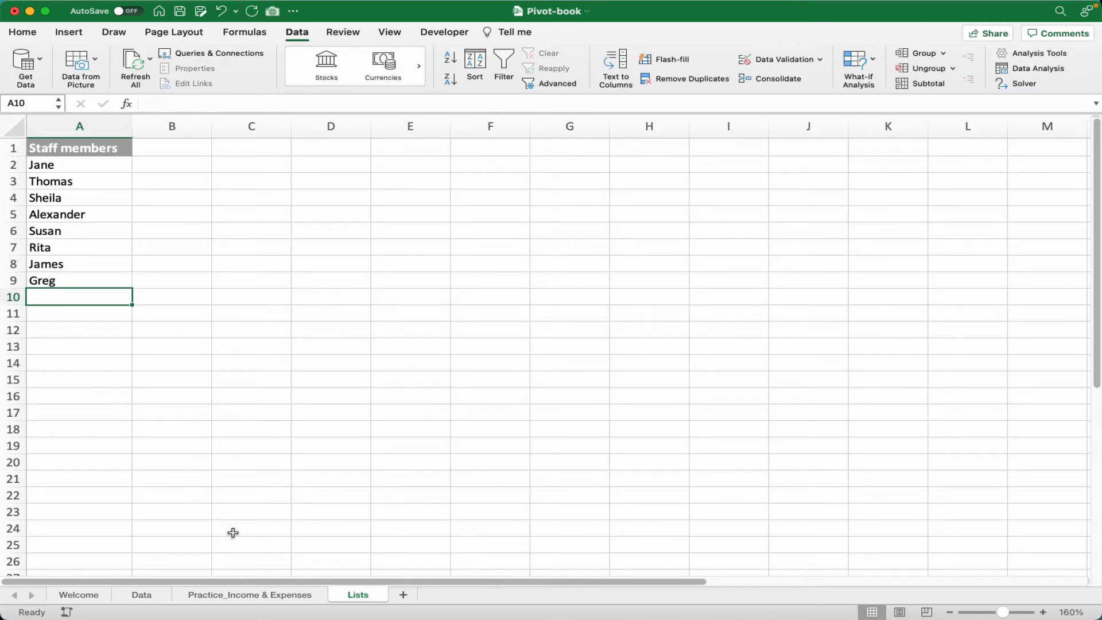
Check the staff drop-down in E4 of the Practice_Income & Expenses sheet for the added staff member
left_click(253, 594)
left_click(392, 198)
left_click(441, 199)
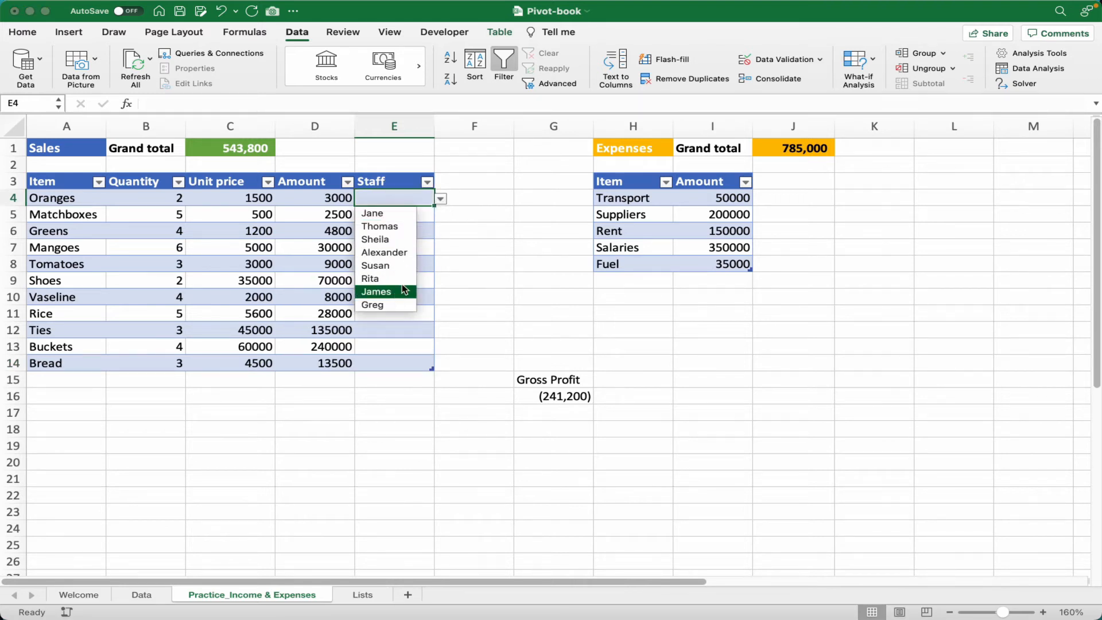
key("Escape")
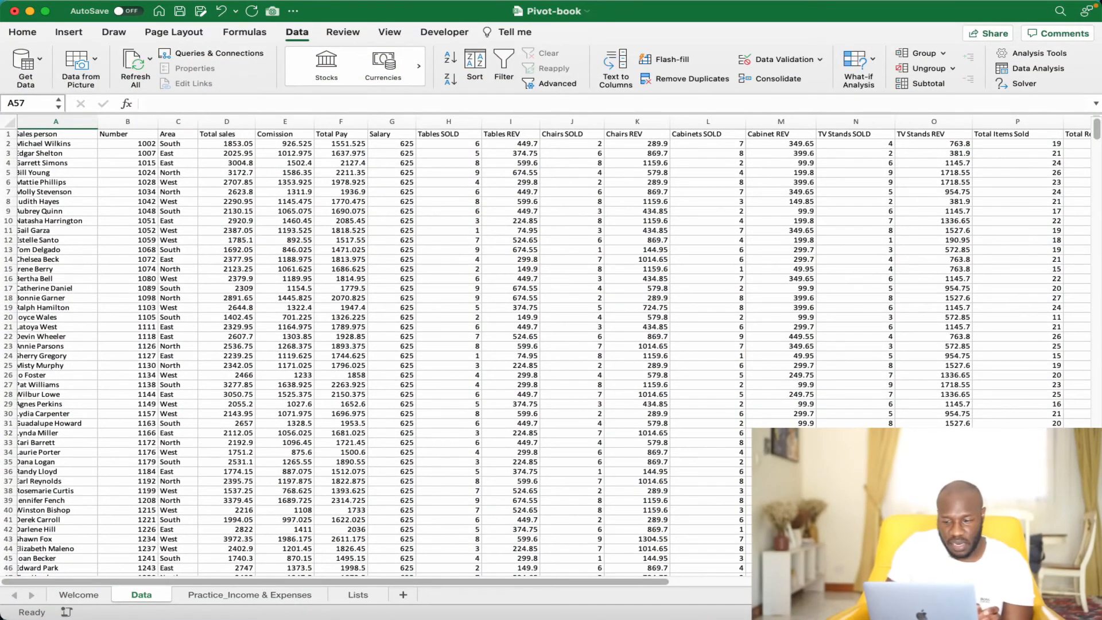
Make the header row of the Data sheet, A1:R1, bold
scroll(546, 345, "up", 3)
scroll(689, 527, "up", 2)
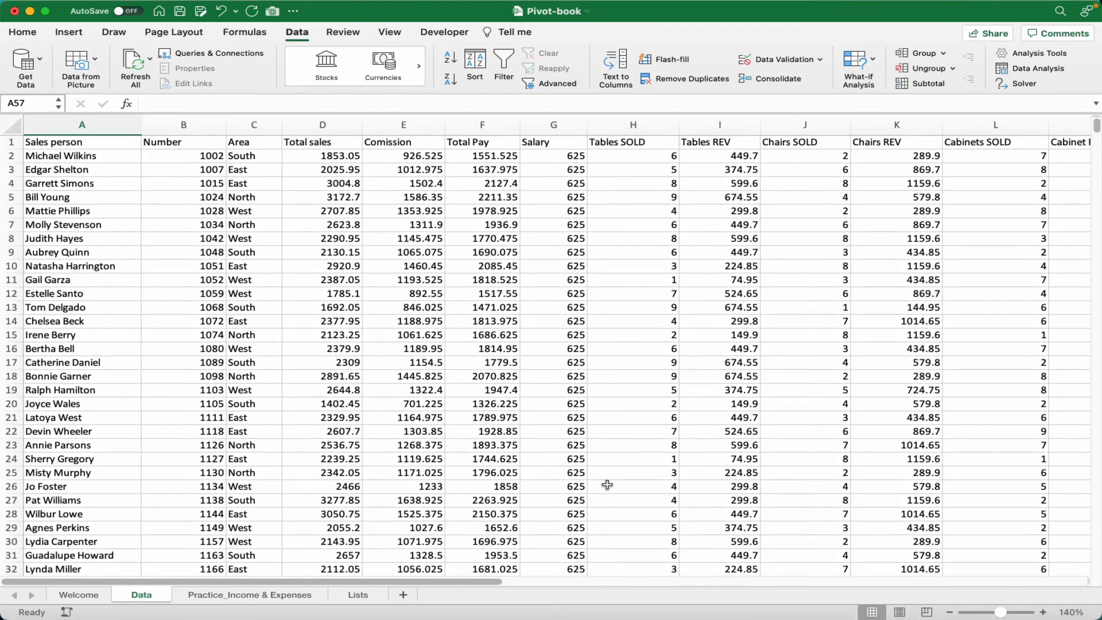
left_click(240, 281)
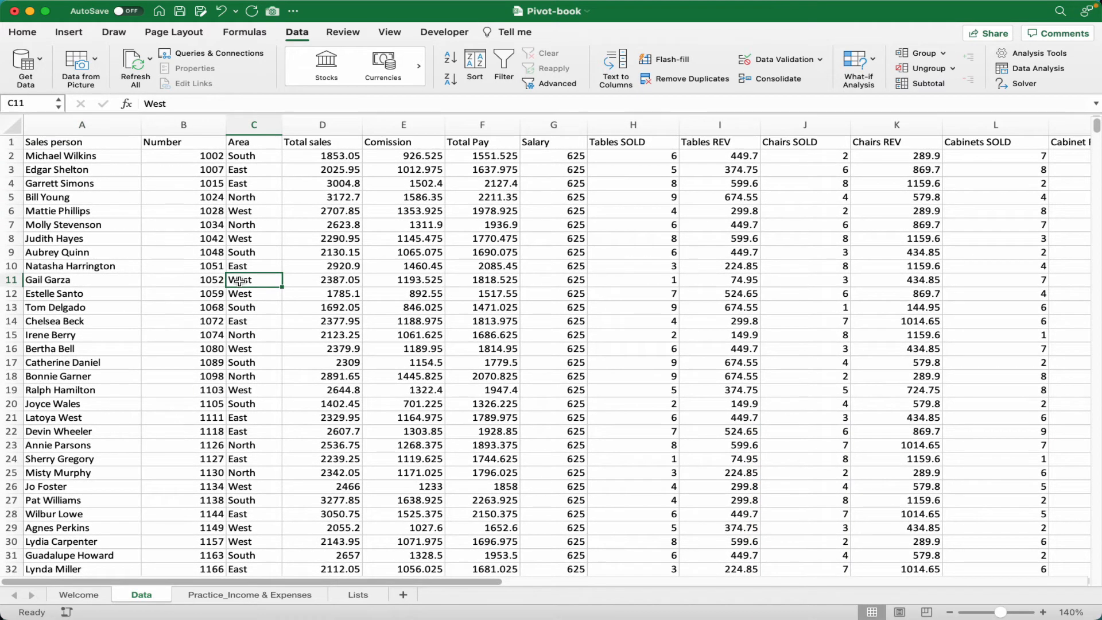
left_click(71, 144)
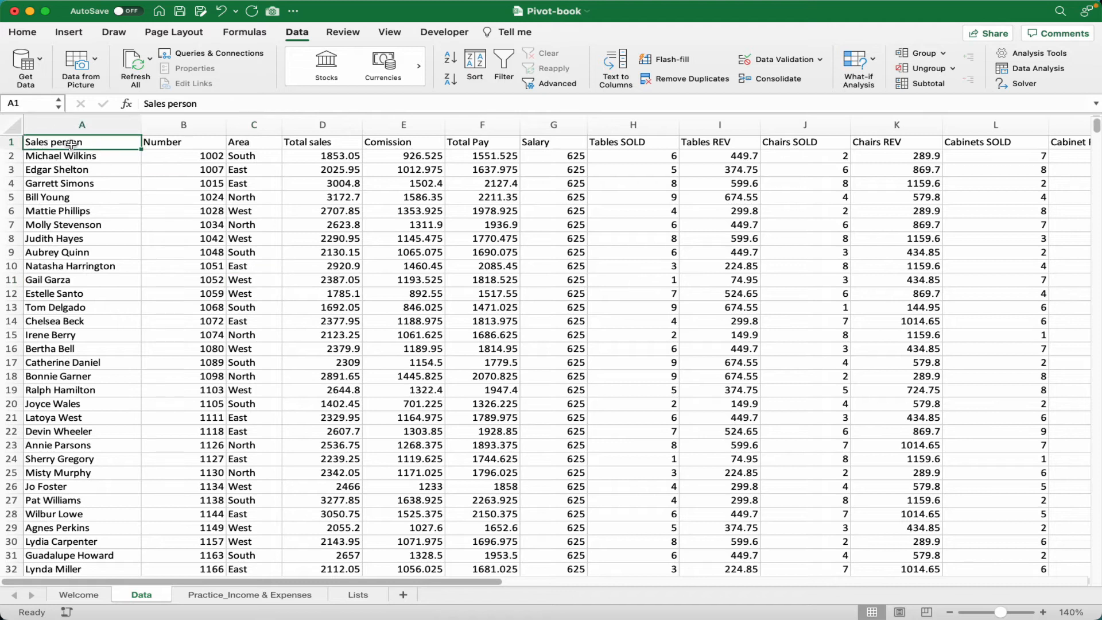
key("super+shift+Right")
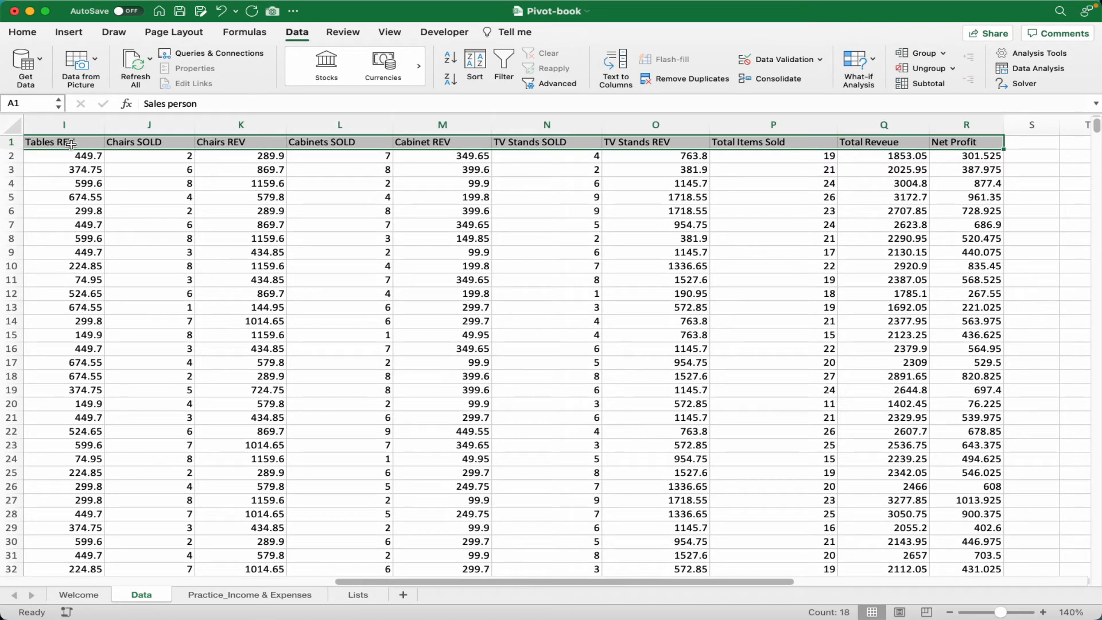
scroll(70, 143, "left", 10)
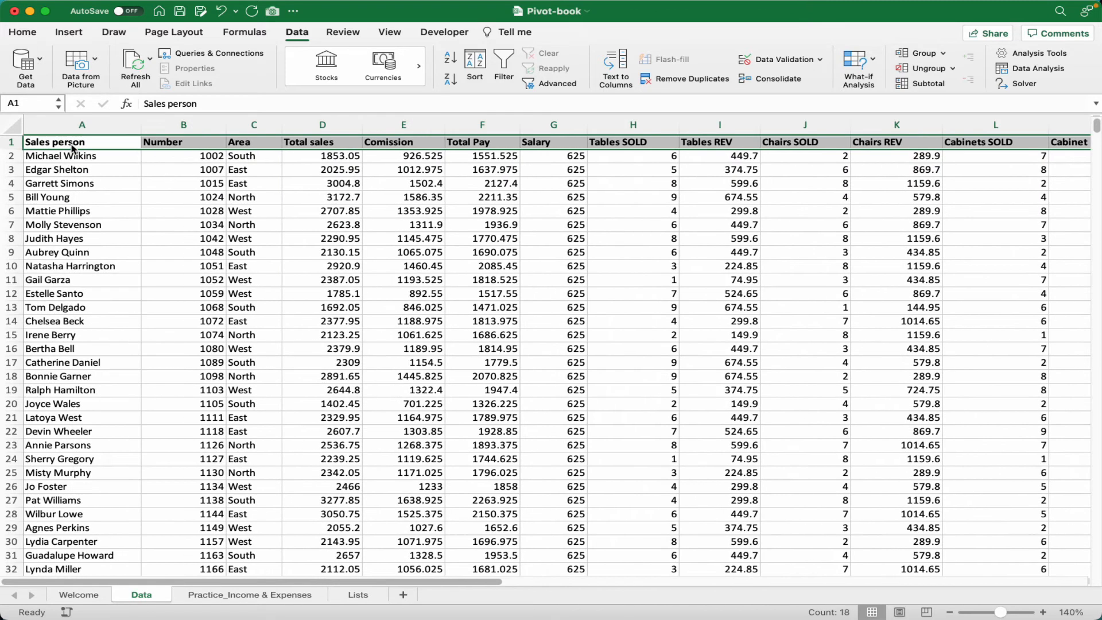
left_click(98, 251)
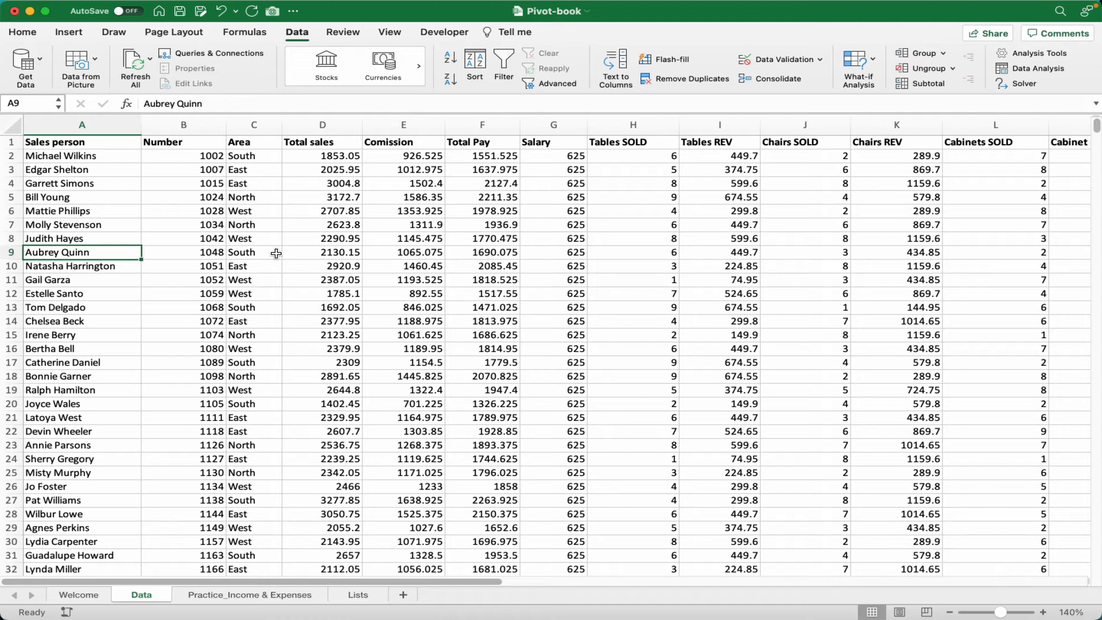
Examine the Data sheet's Total sales and Area columns, and go to the last record in the Sales person column
left_click(331, 122)
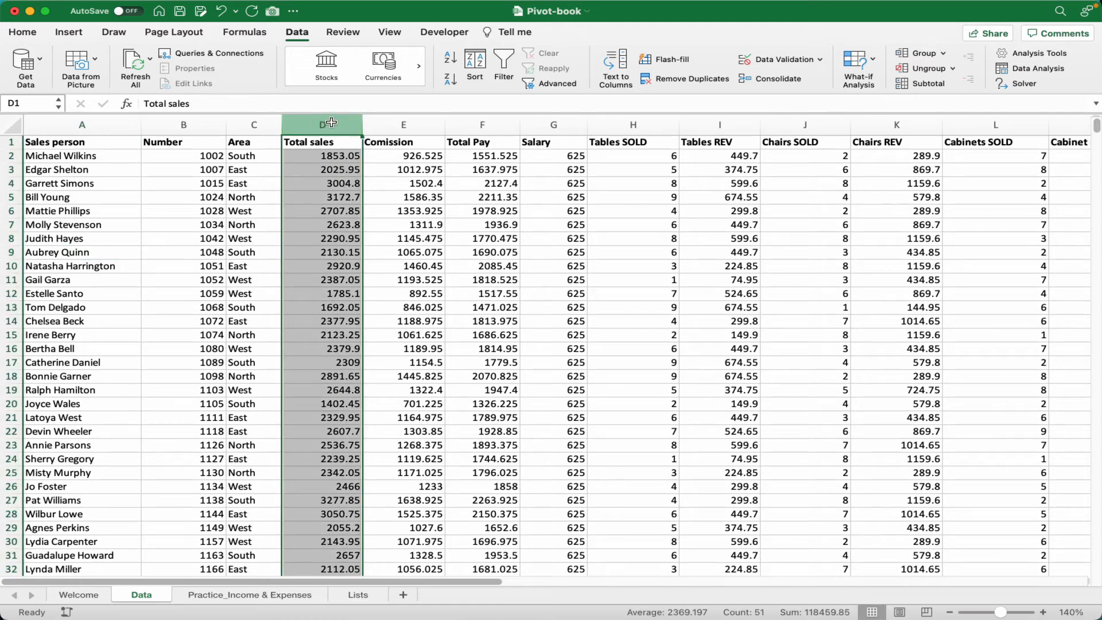
left_click(255, 124)
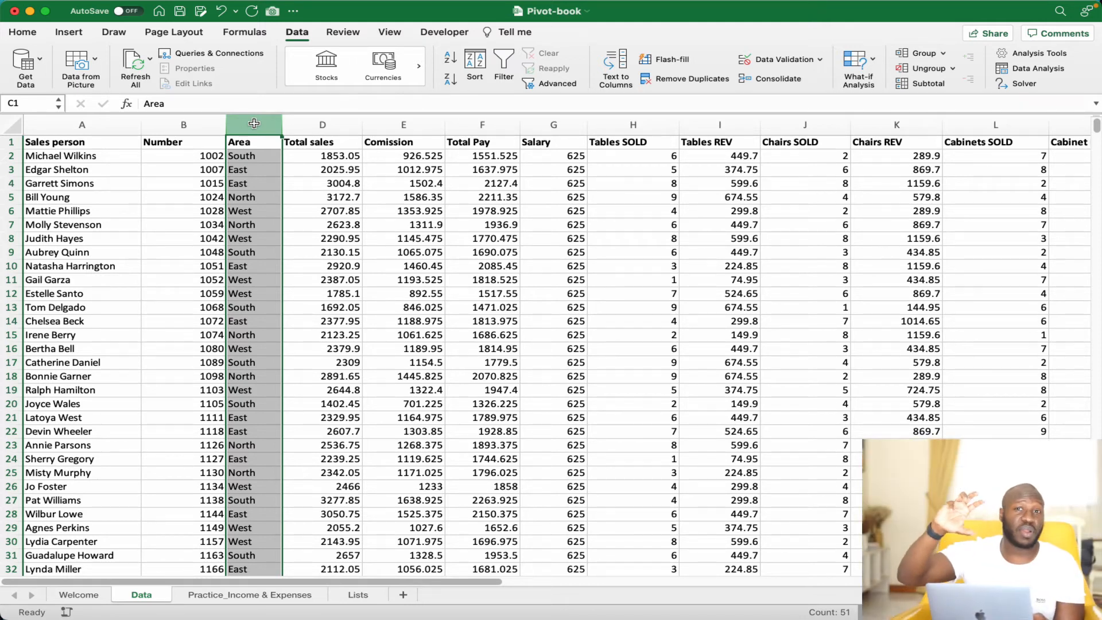
left_click(376, 197)
left_click(120, 155)
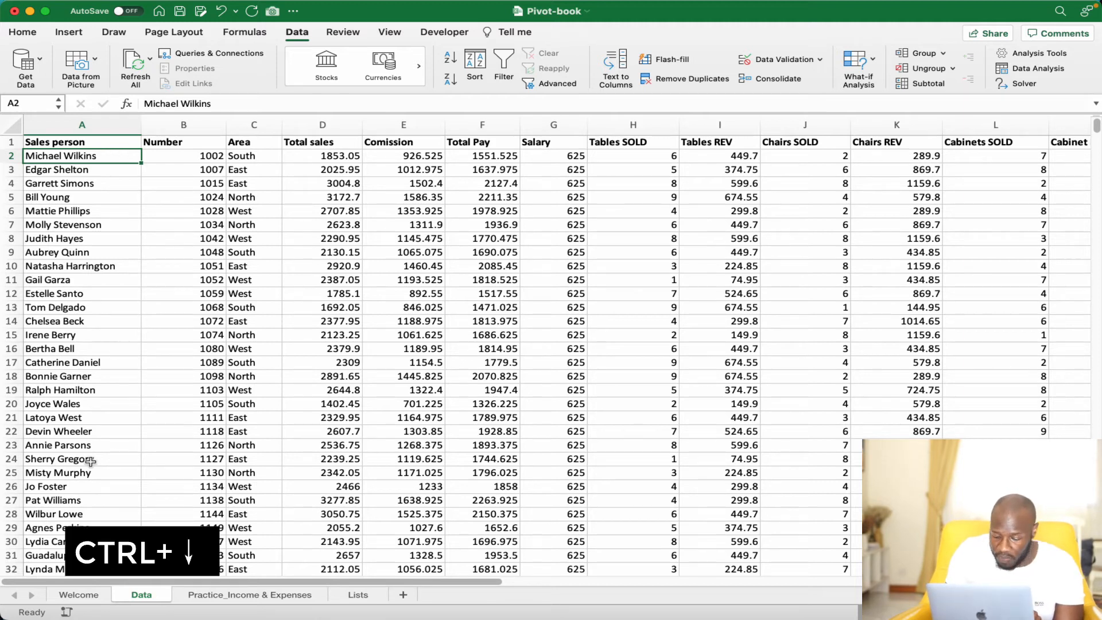
key("ctrl+Down")
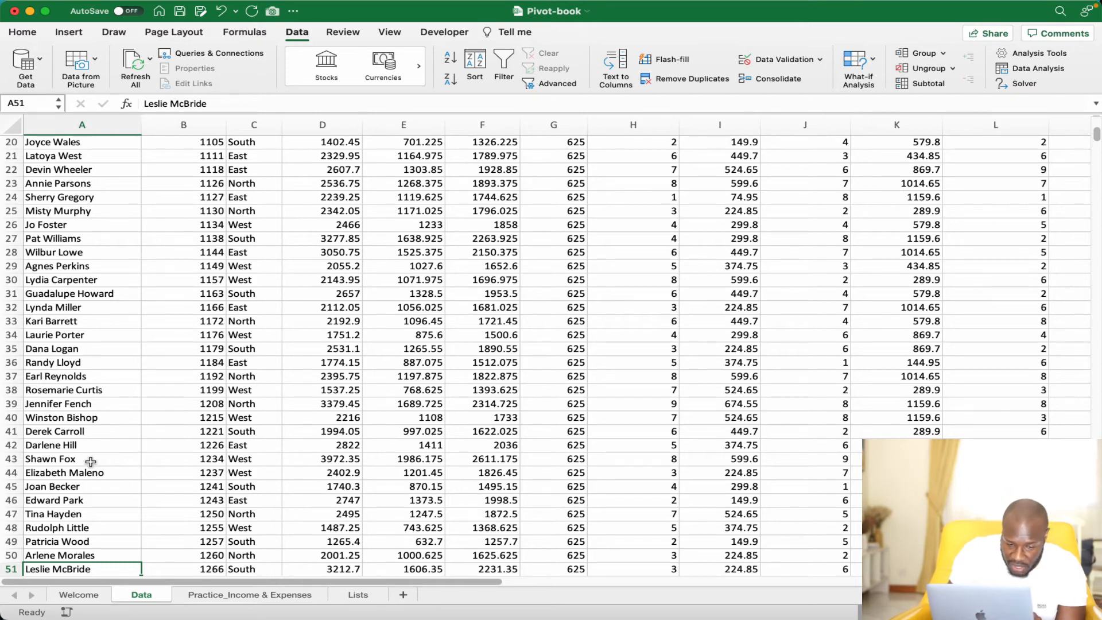
Return to the start of the Data sheet and review the Sales person, Number, Area and Total sales column headings
key("ctrl+Up")
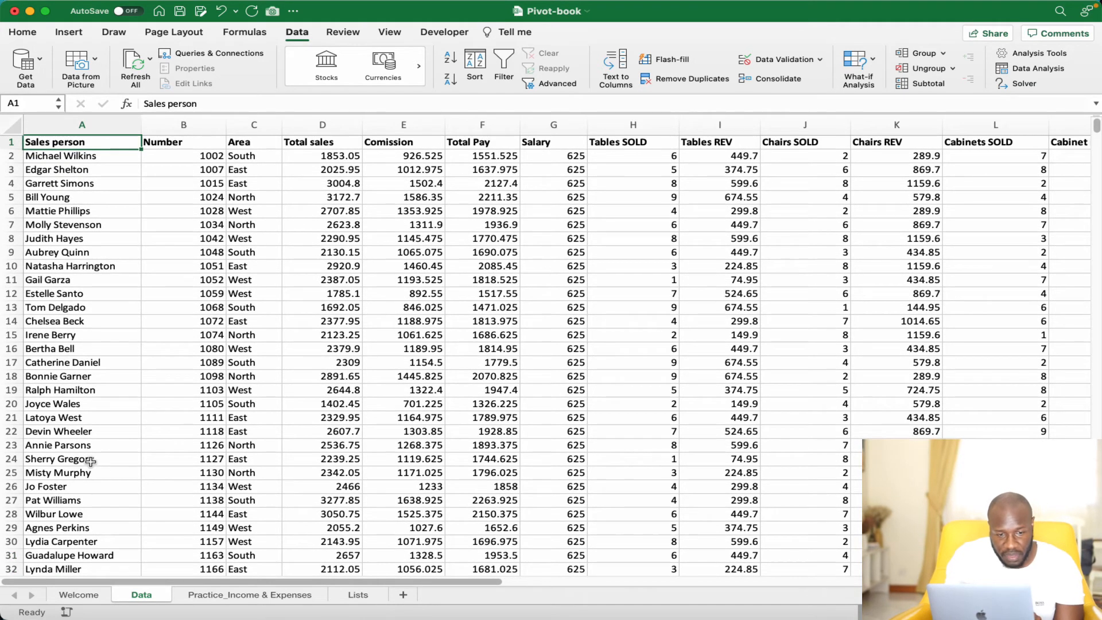
left_click(117, 197)
left_click(250, 187)
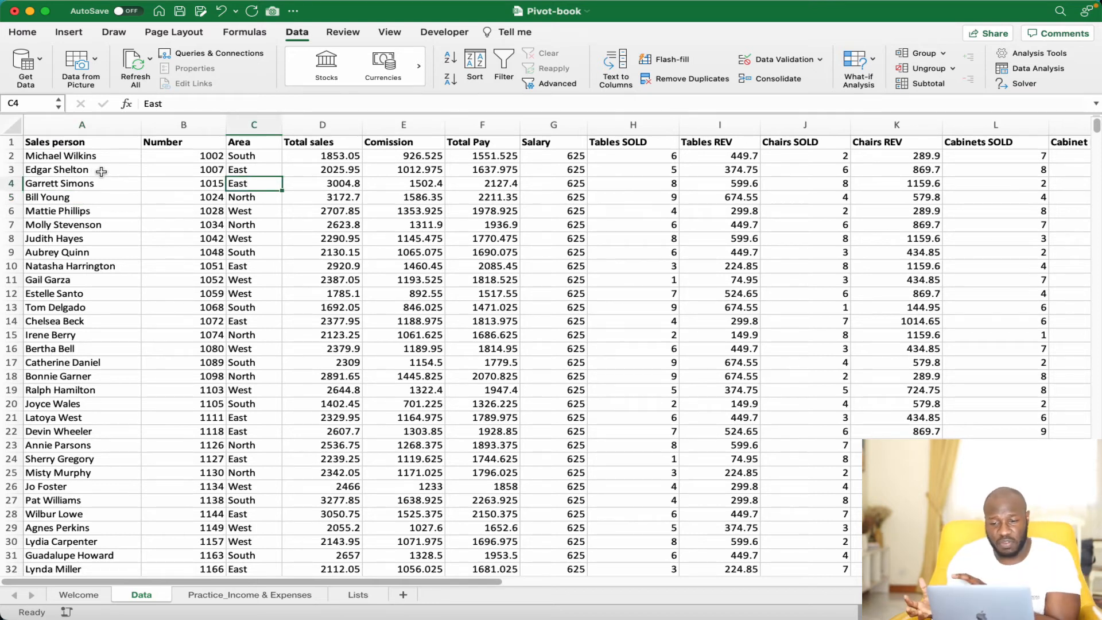
left_click(79, 145)
left_click(154, 145)
left_click(242, 144)
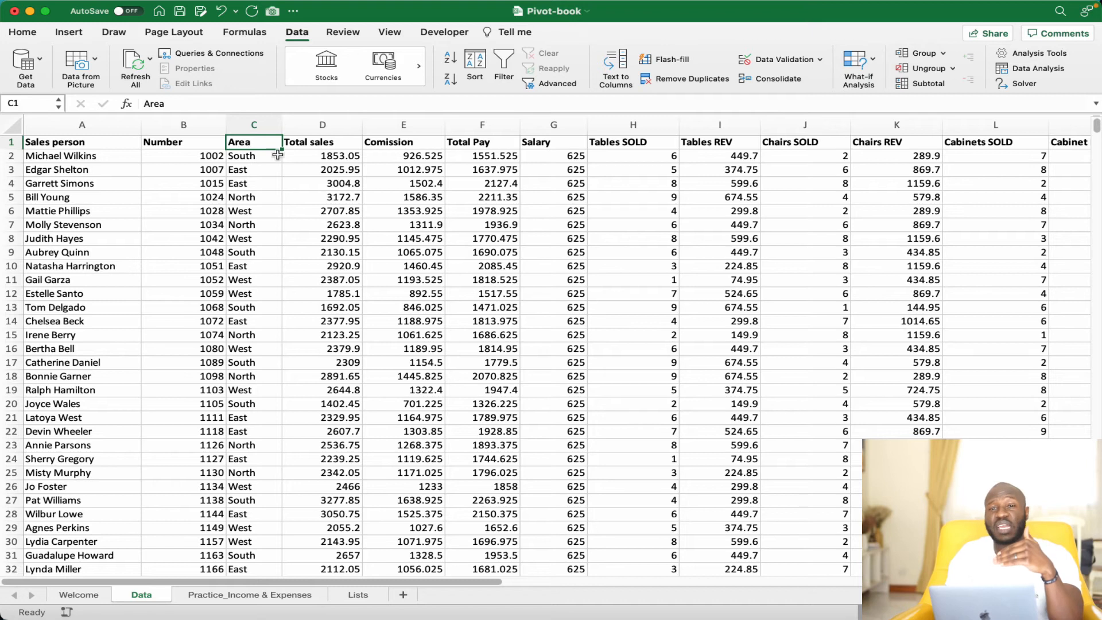
left_click(304, 145)
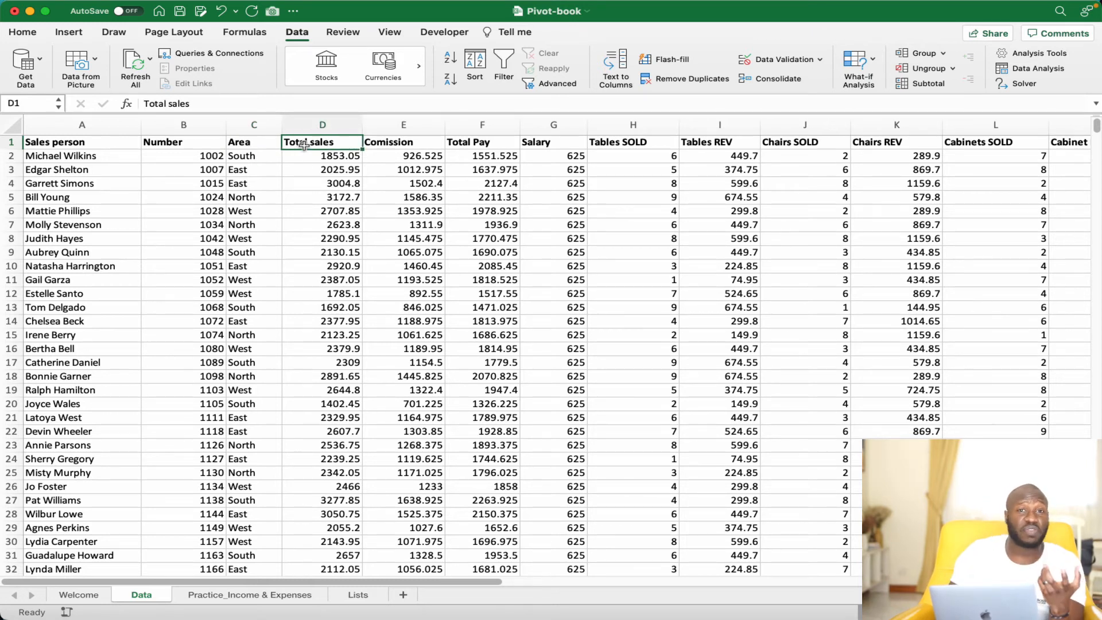
Convert the sales records in A1:R51 of the Data sheet into a table with headers
left_click(301, 193)
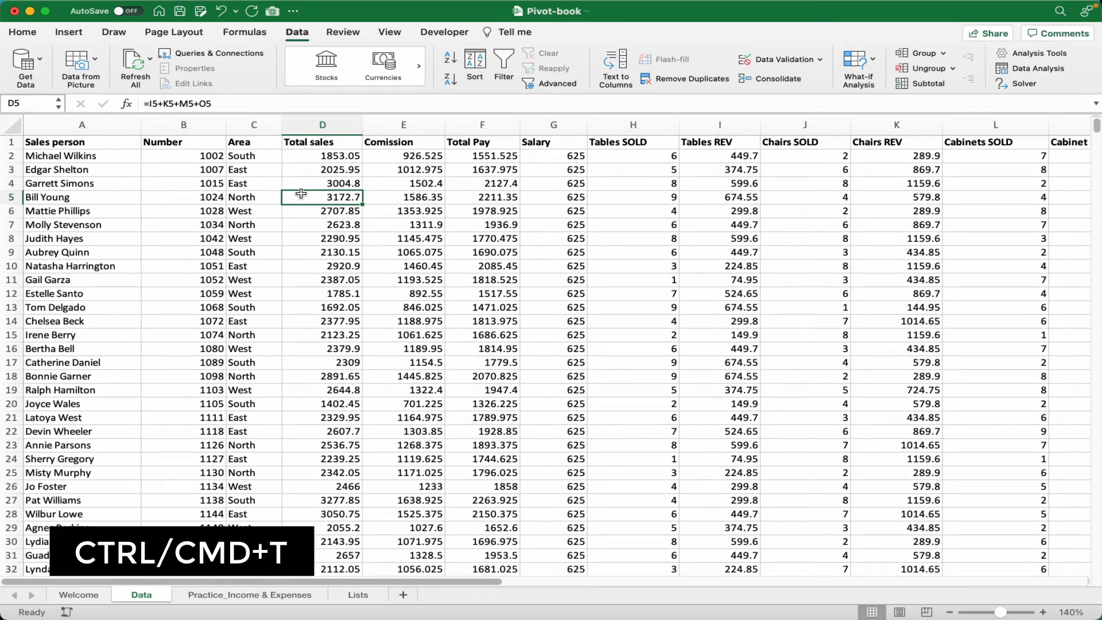
key("ctrl+t")
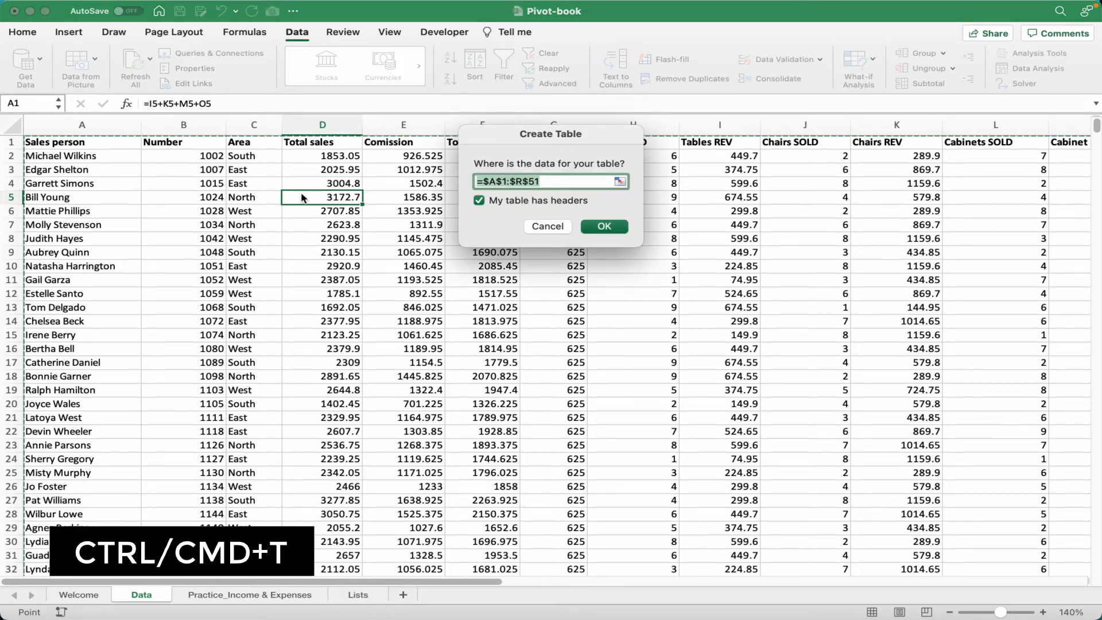
key("Return")
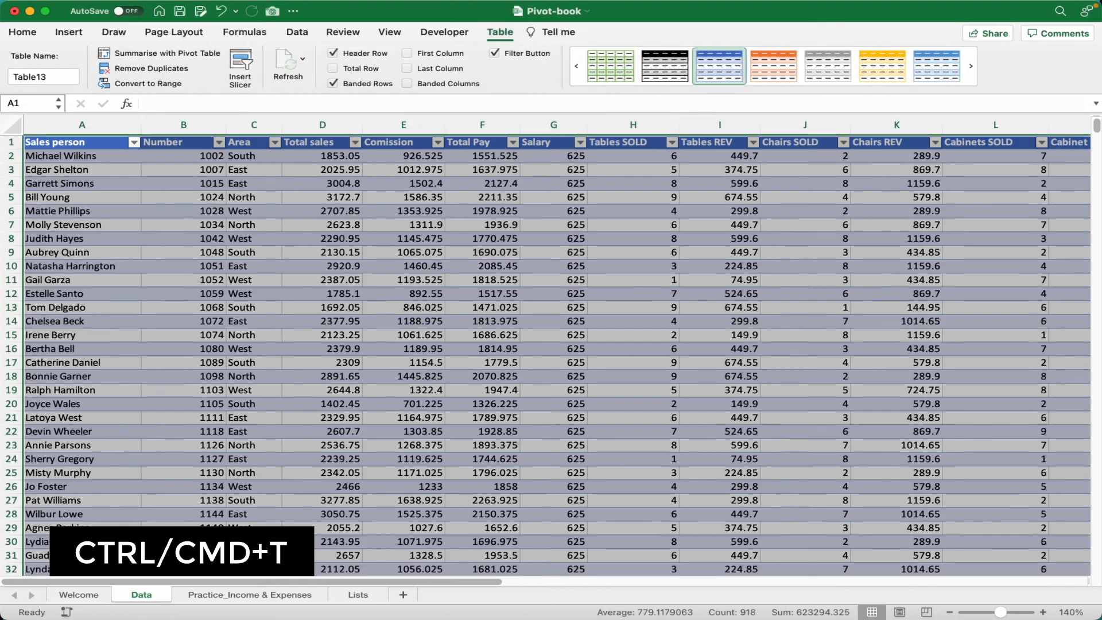
Create a pivot table from the Data sheet's sales table on a new worksheet
left_click(372, 229)
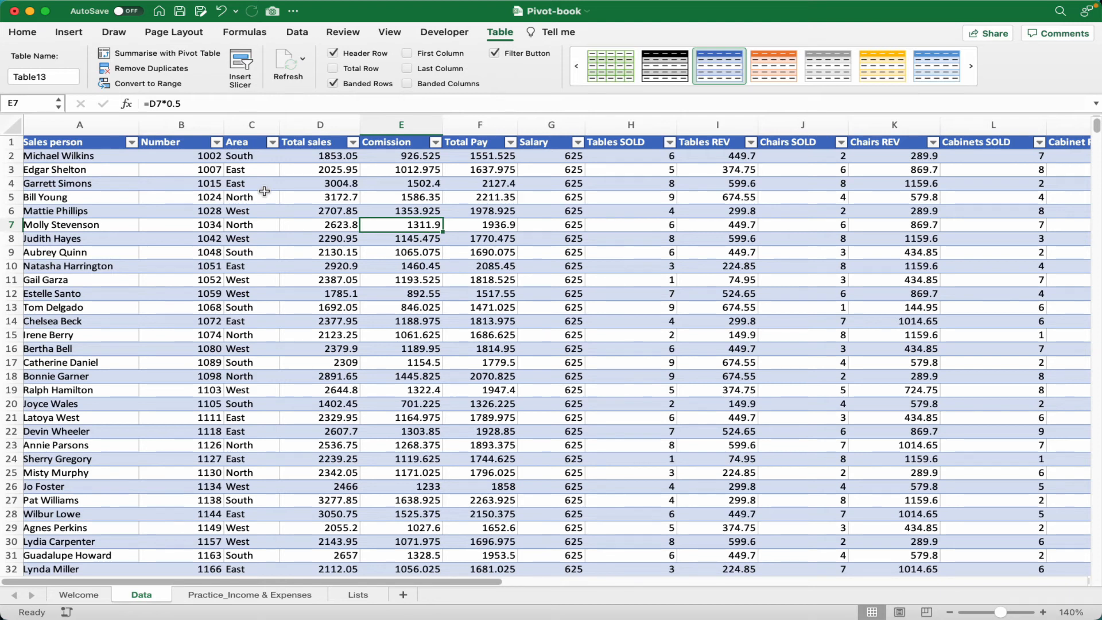
left_click(68, 32)
left_click(24, 62)
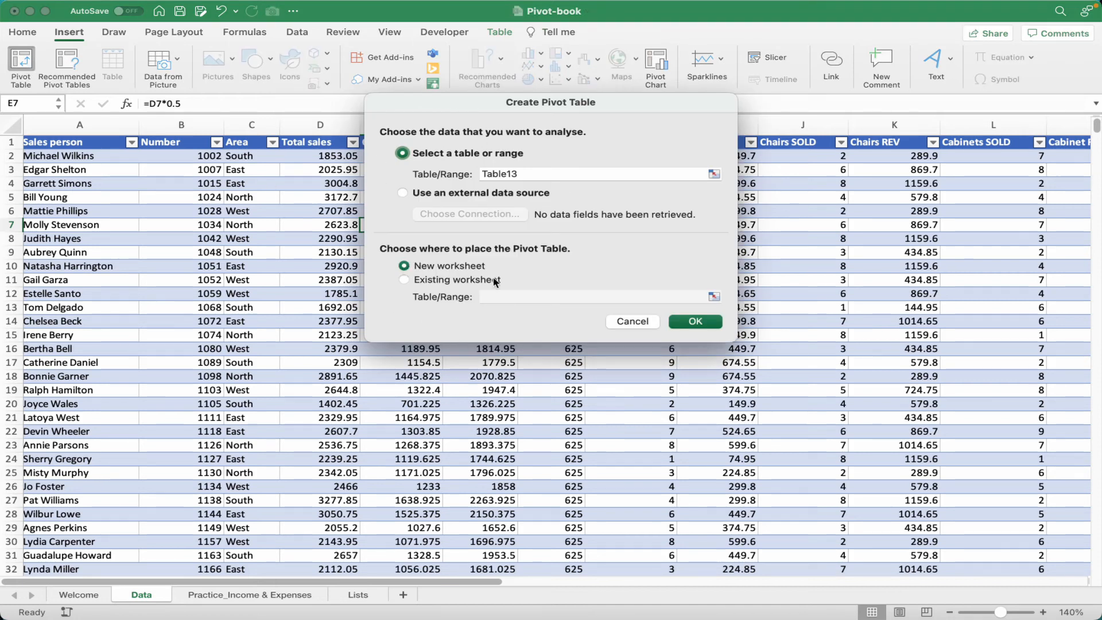
left_click(694, 322)
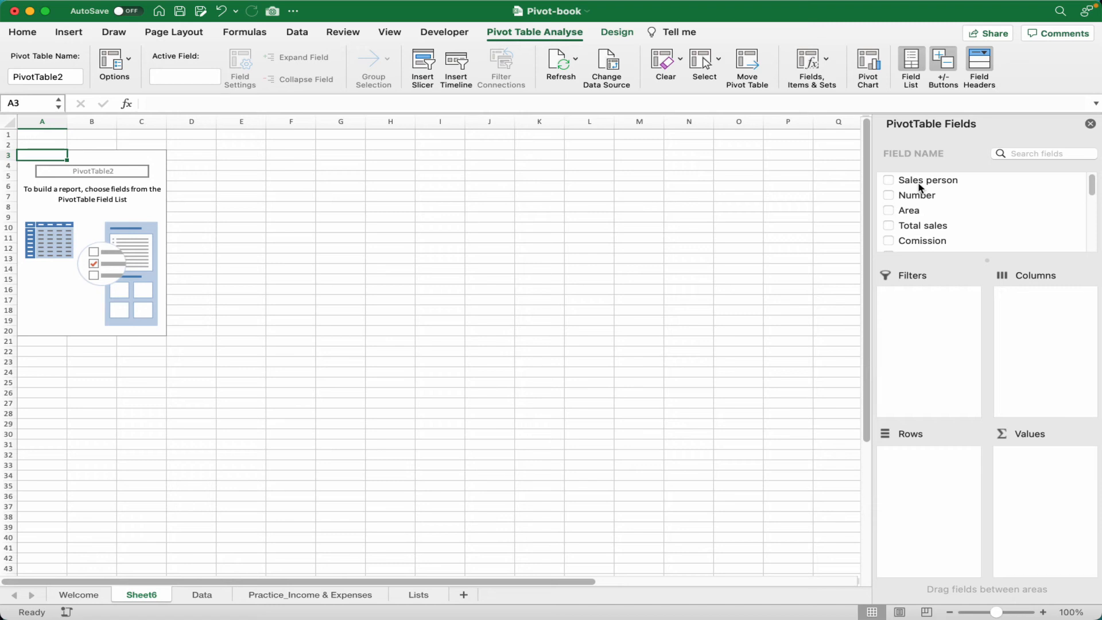
Build the pivot table with Area as rows and the sum of Total sales as values, and review the totals per area
left_click(913, 213)
left_click_drag(912, 213, 937, 477)
left_click_drag(912, 225, 1046, 477)
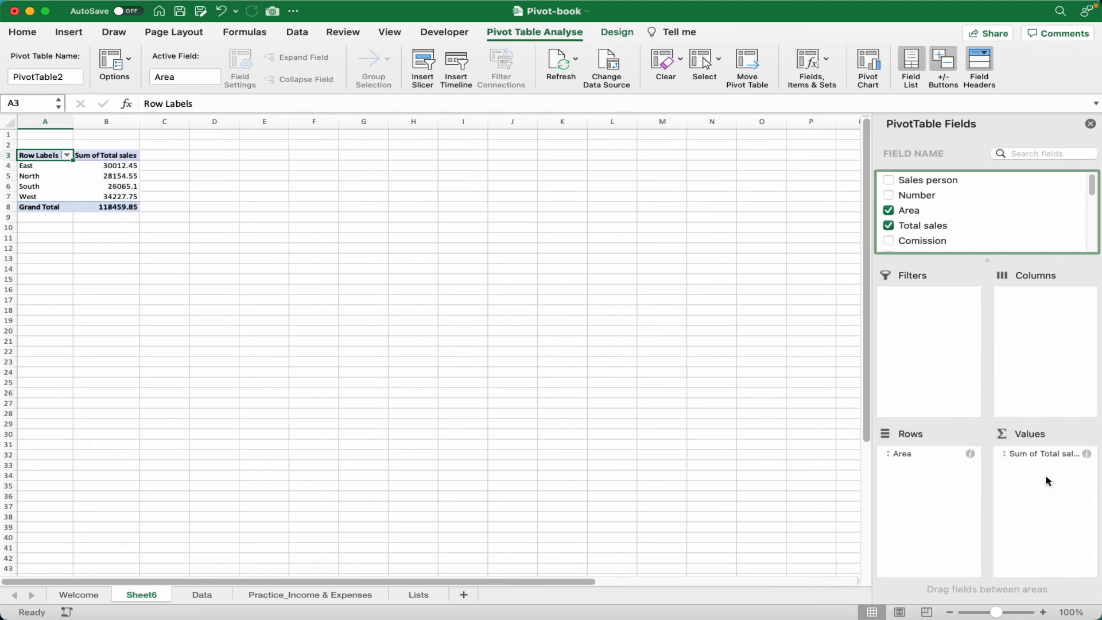
left_click(88, 225)
left_click_drag(39, 167, 115, 197)
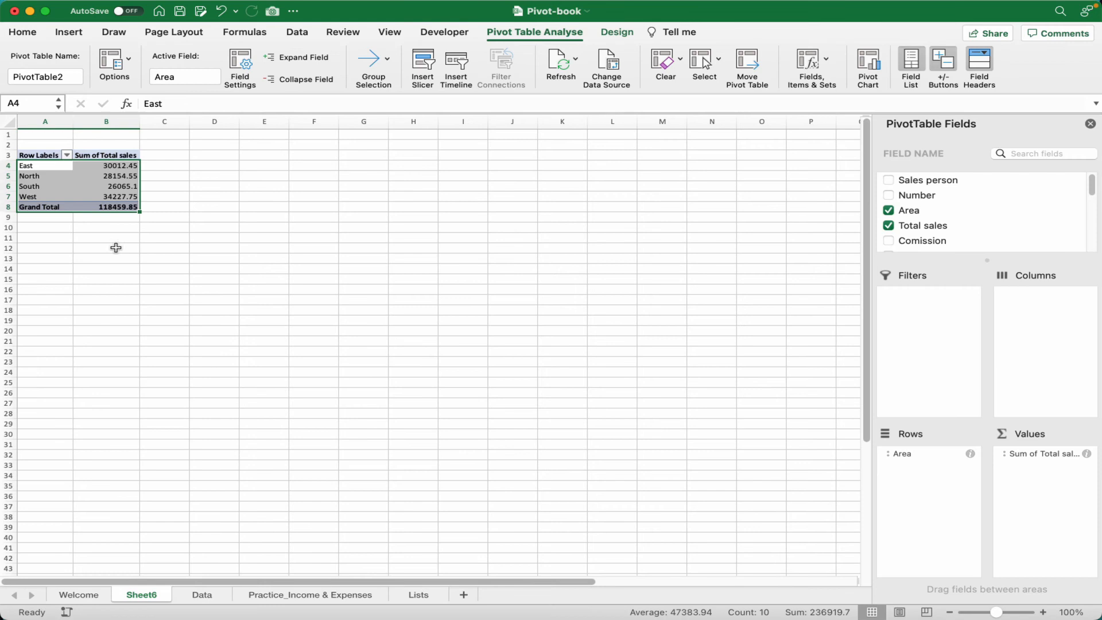
left_click(115, 248)
left_click(74, 166)
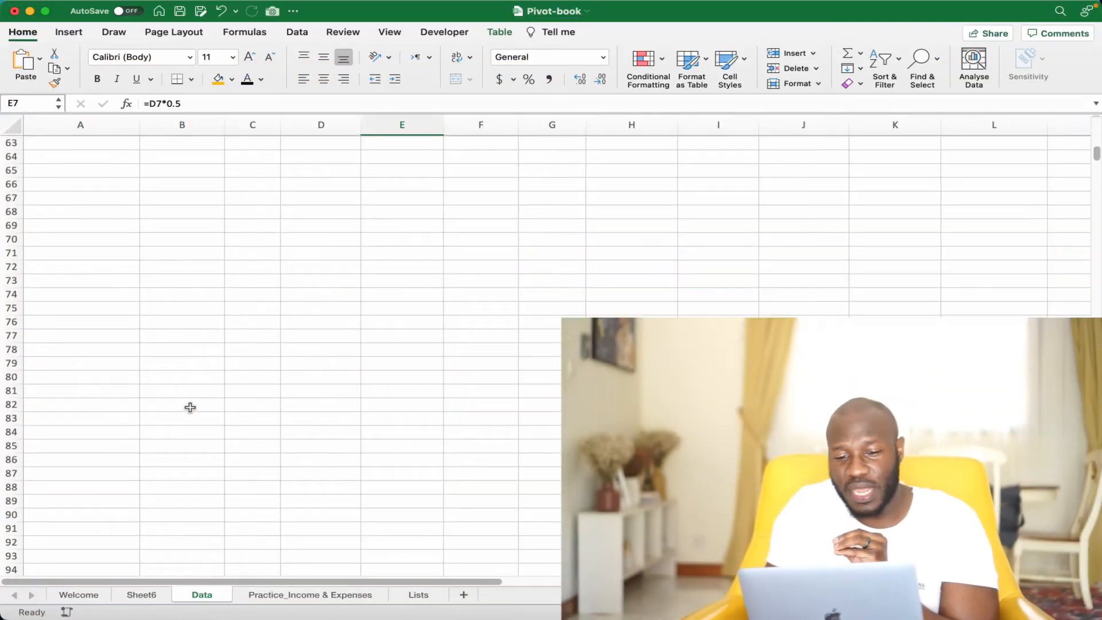
Add a new record below the last row of the Data sheet's table by entering the area South west in C52
scroll(190, 407, "up", 10)
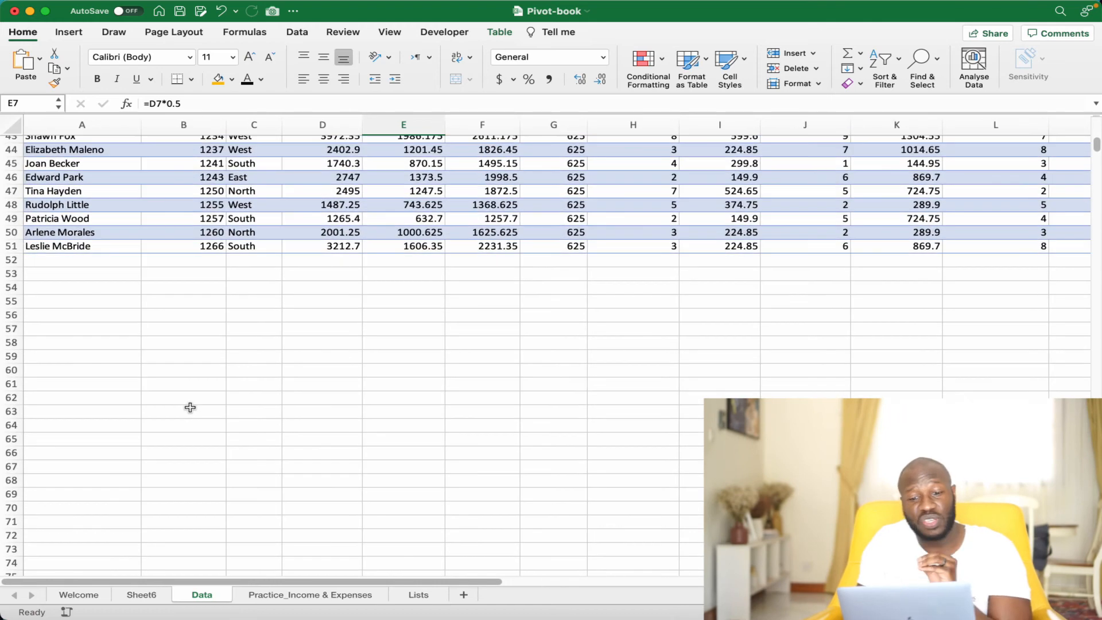
left_click(235, 260)
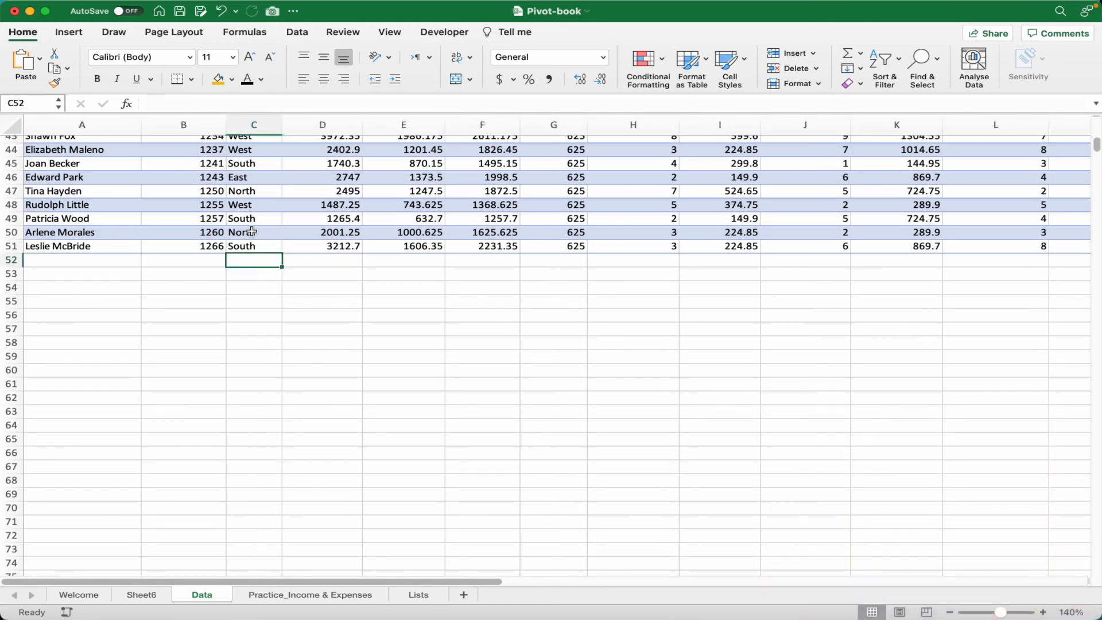
type("South west")
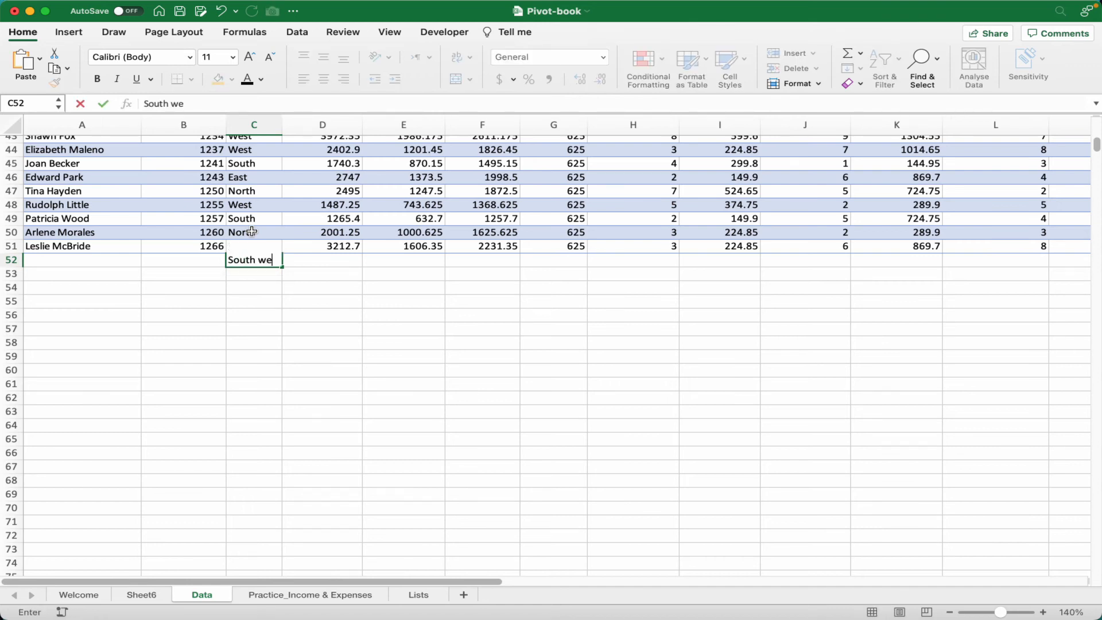
key("Return")
left_click(246, 325)
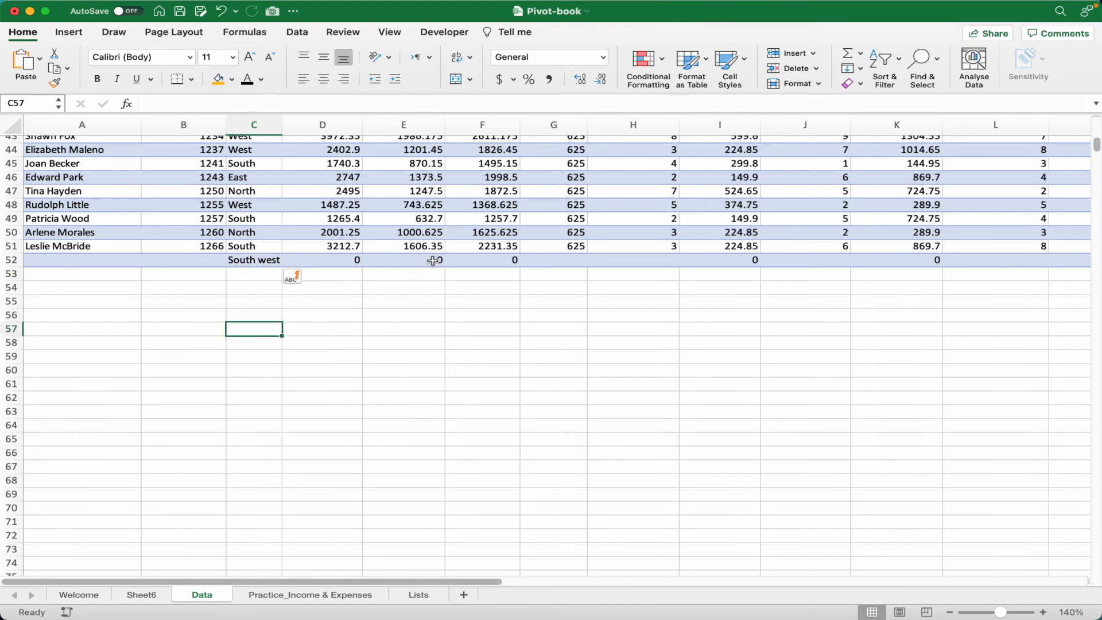
Refresh the pivot table on Sheet6 so it picks up the record added to the Data sheet
left_click(144, 597)
left_click(106, 186)
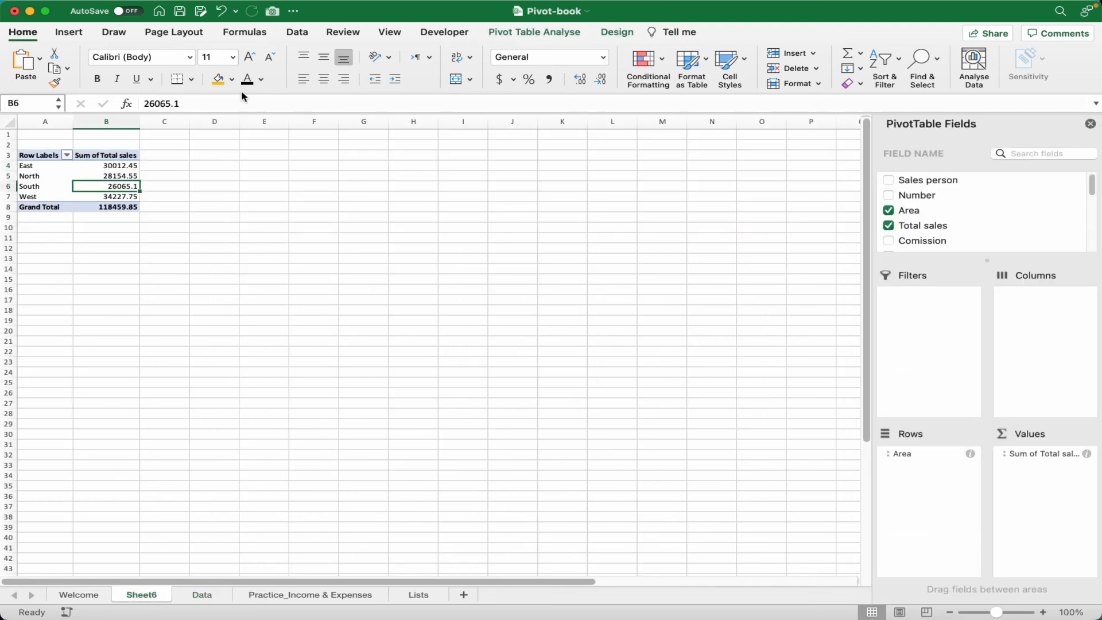
left_click(547, 35)
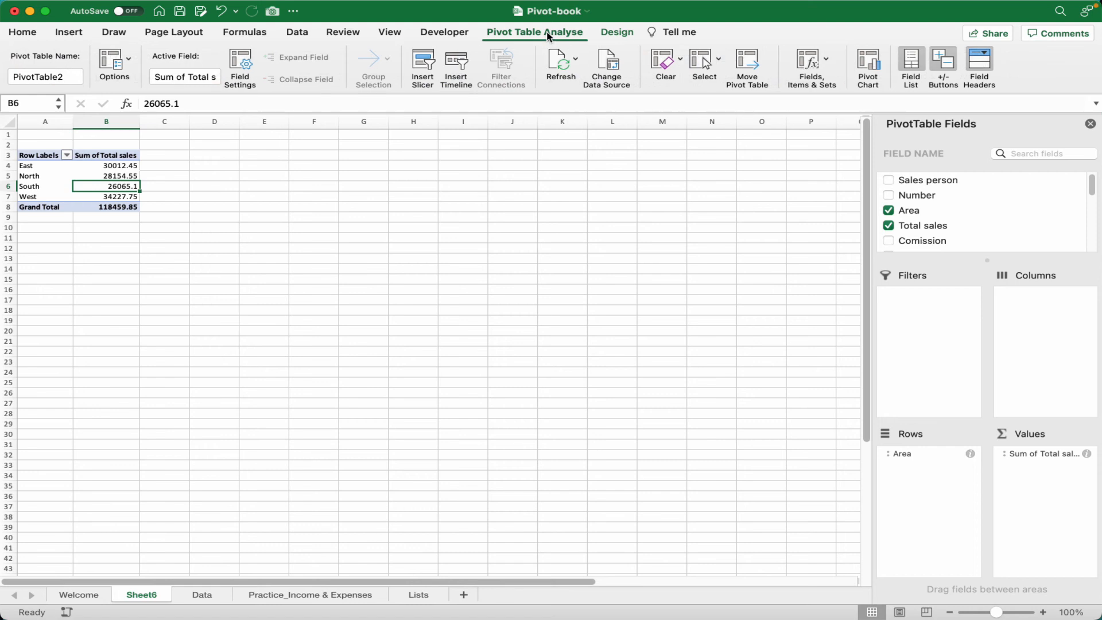
left_click(561, 62)
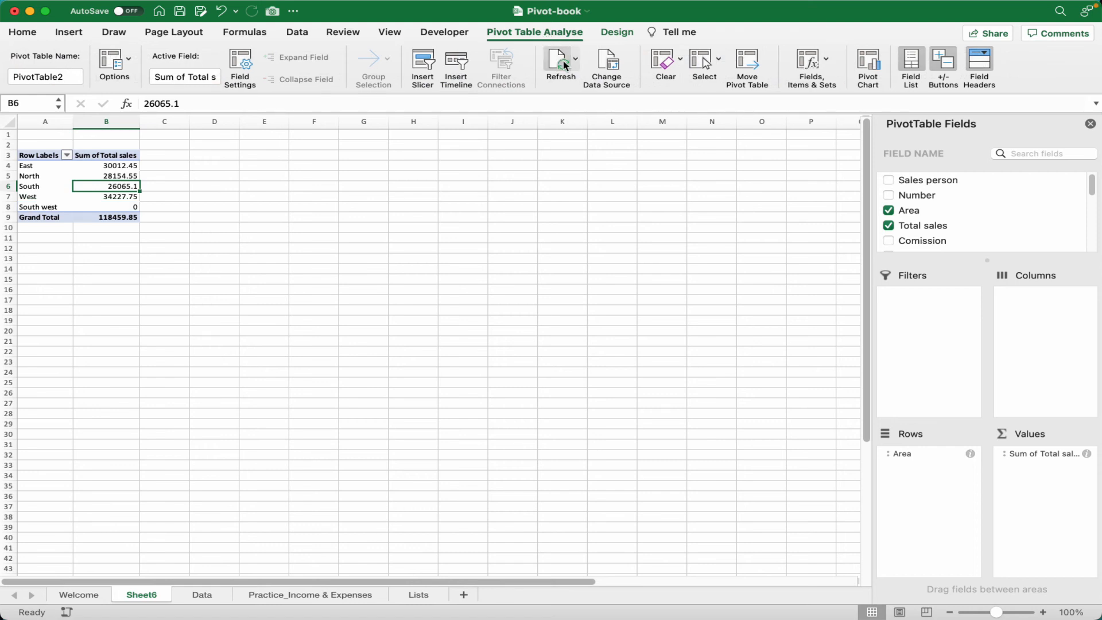